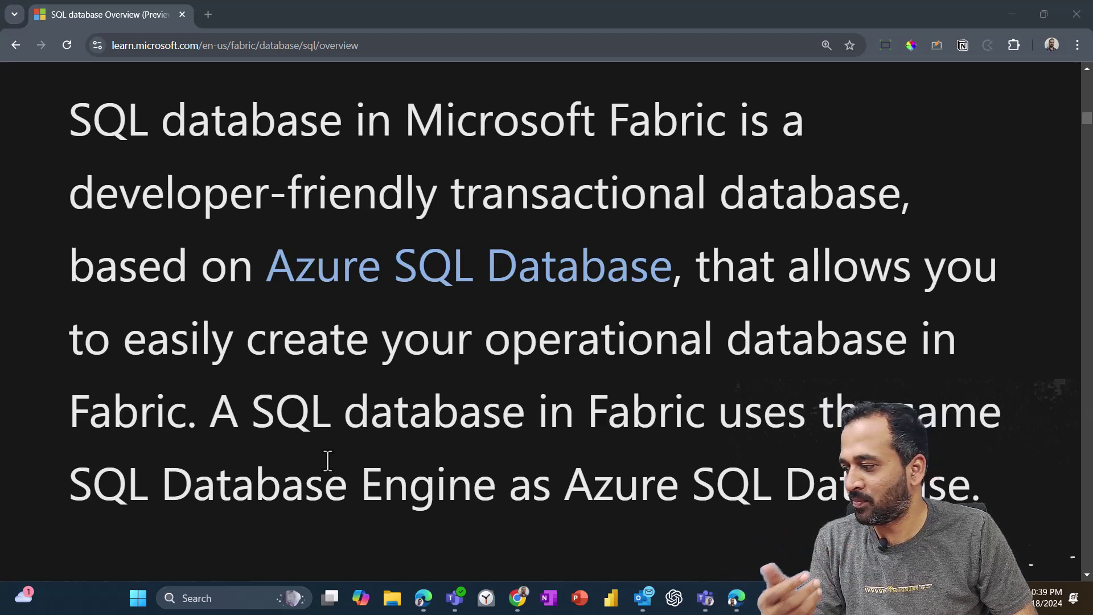
In the Machine01 workspace, filter new item types for 'sql' and zoom the browser to 125%.
{"action": "left_click", "coordinate": [738, 598]}
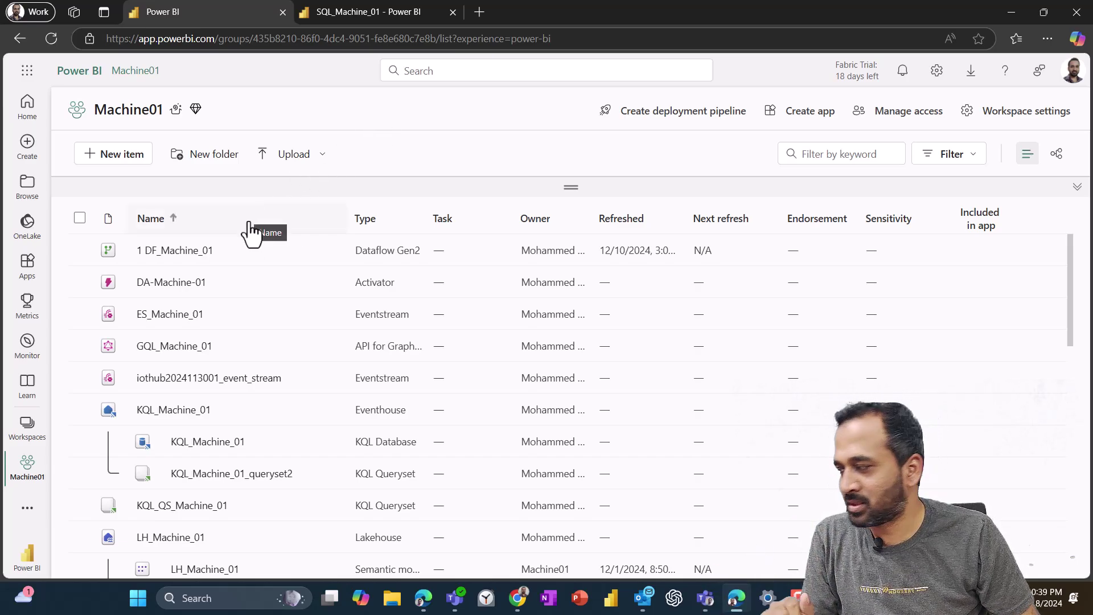
{"action": "left_click", "coordinate": [122, 155]}
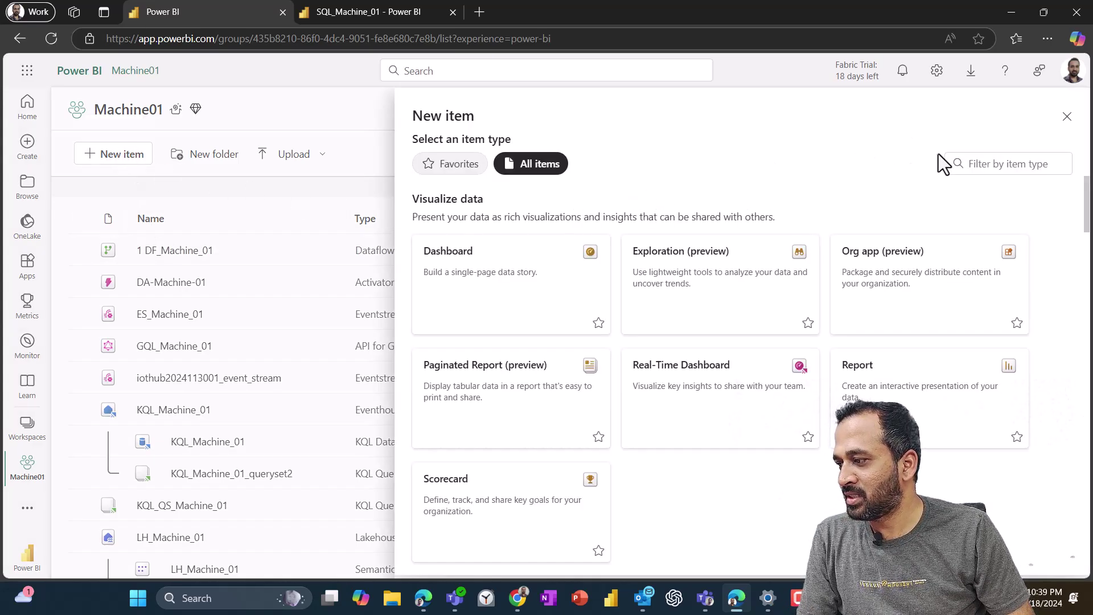
{"action": "left_click", "coordinate": [989, 163]}
{"action": "type", "text": "sql"}
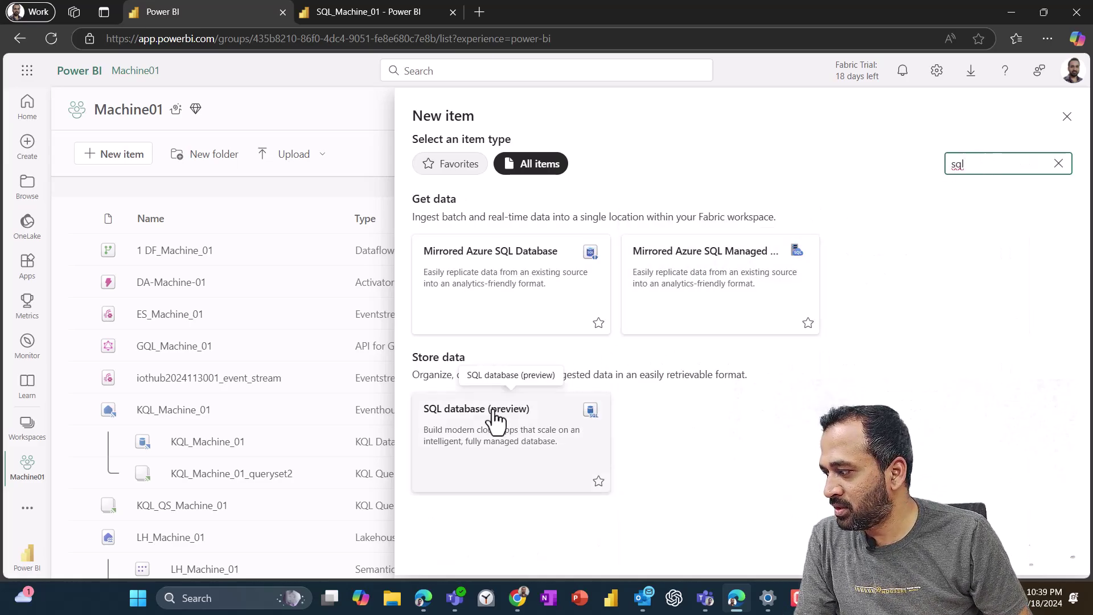
{"action": "left_click", "coordinate": [1048, 38]}
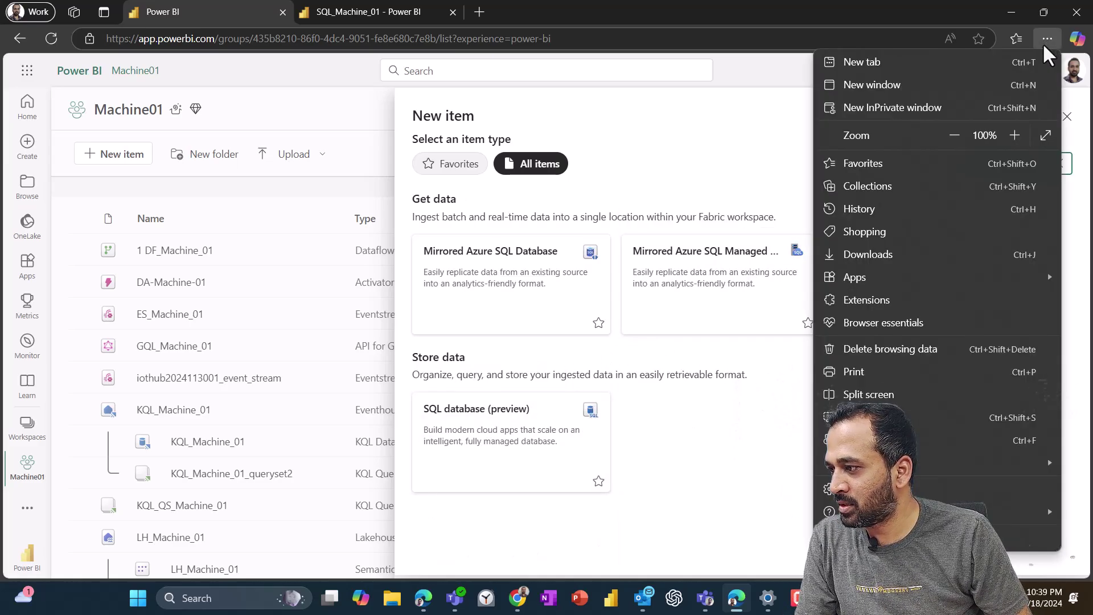
{"action": "left_click", "coordinate": [1016, 136]}
{"action": "left_click", "coordinate": [1015, 136]}
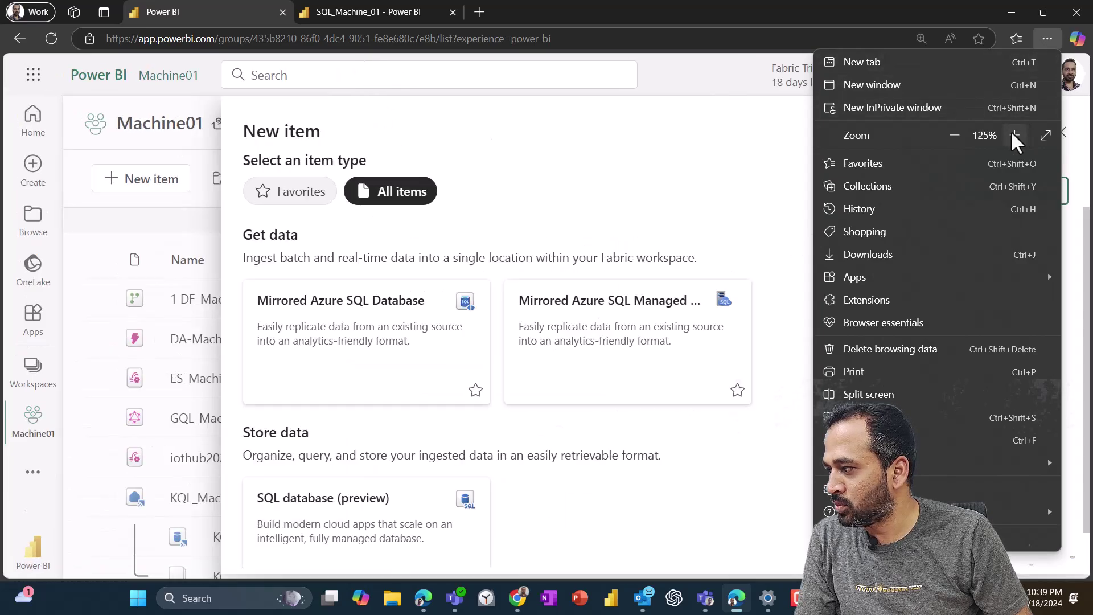
{"action": "left_click", "coordinate": [561, 216]}
{"action": "scroll", "coordinate": [520, 302], "scroll_direction": "down", "scroll_amount": 1}
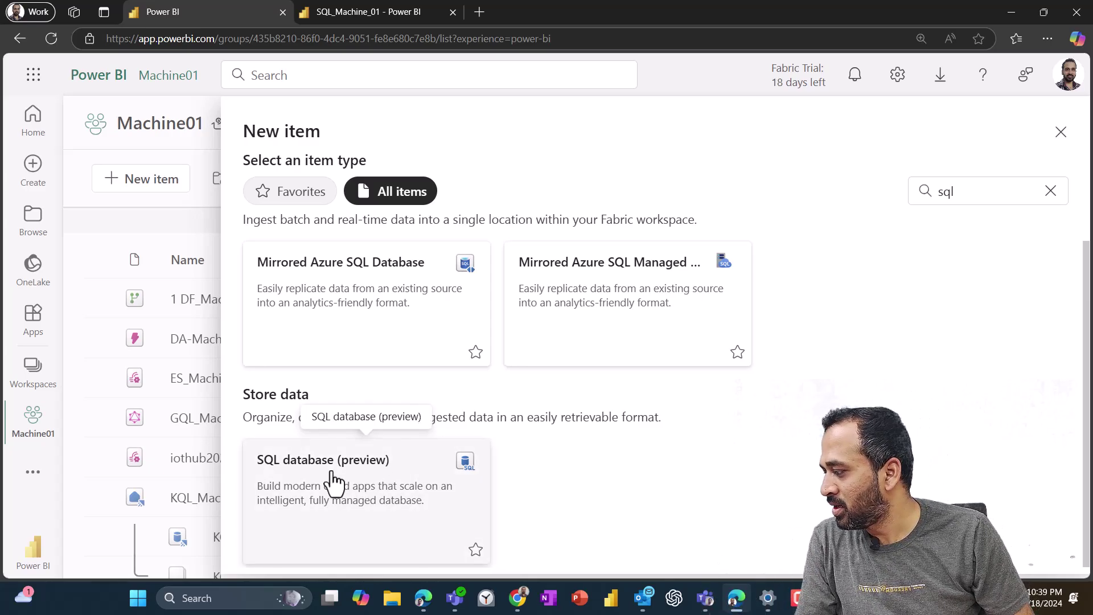
Create the SQL database named SQL_Machine_01YT, correcting the mistyped bracket in the name.
{"action": "key", "text": "Escape"}
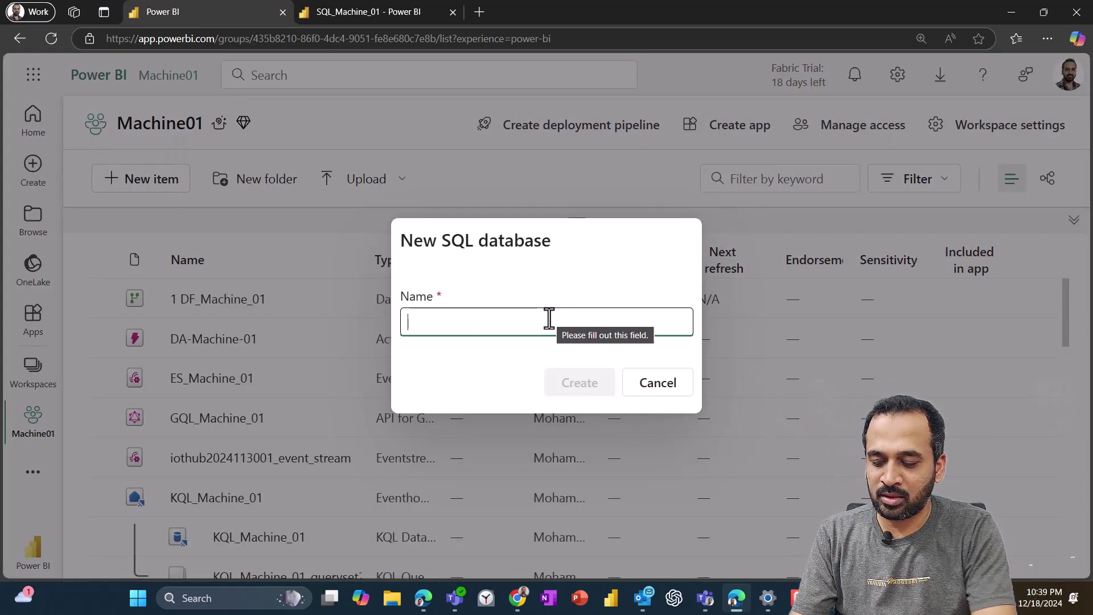
{"action": "type", "text": "SQL"}
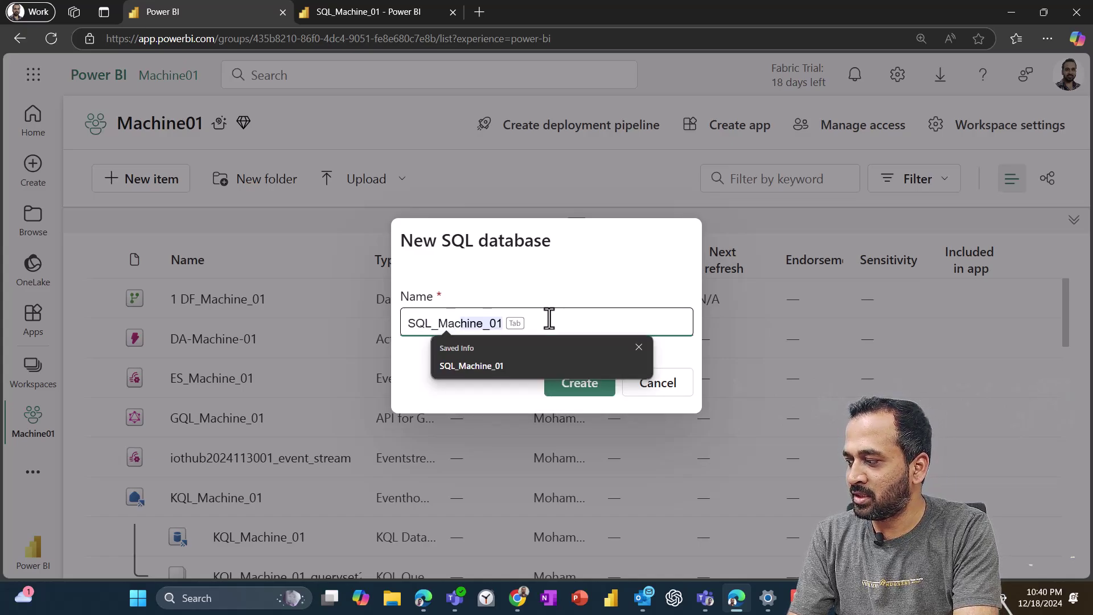
{"action": "type", "text": "_Machine)"}
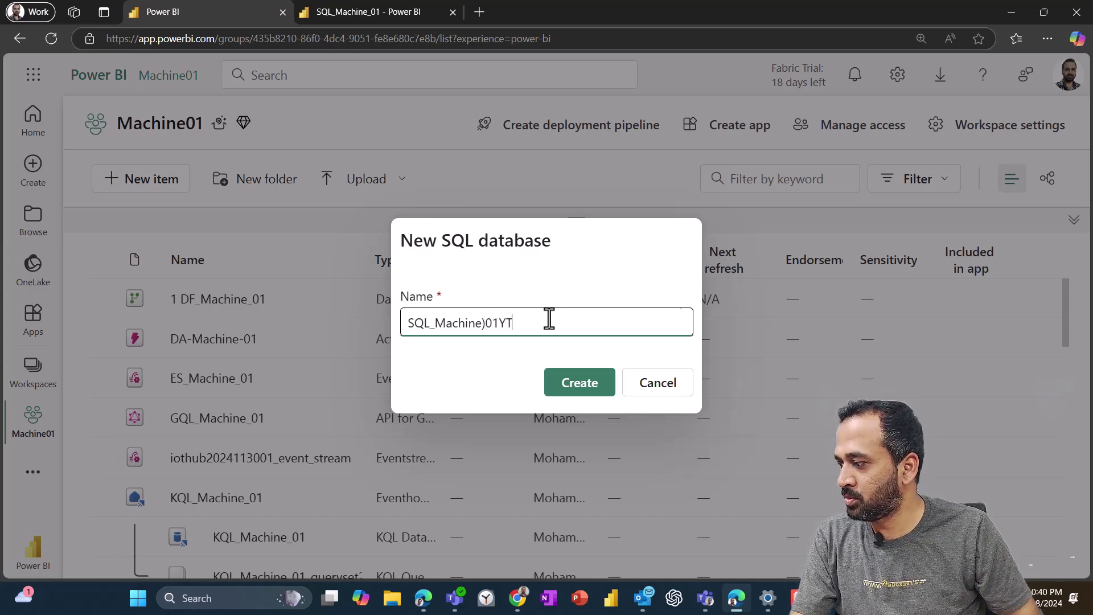
{"action": "type", "text": "01YT"}
{"action": "left_click_drag", "start_coordinate": [484, 322], "coordinate": [493, 322]}
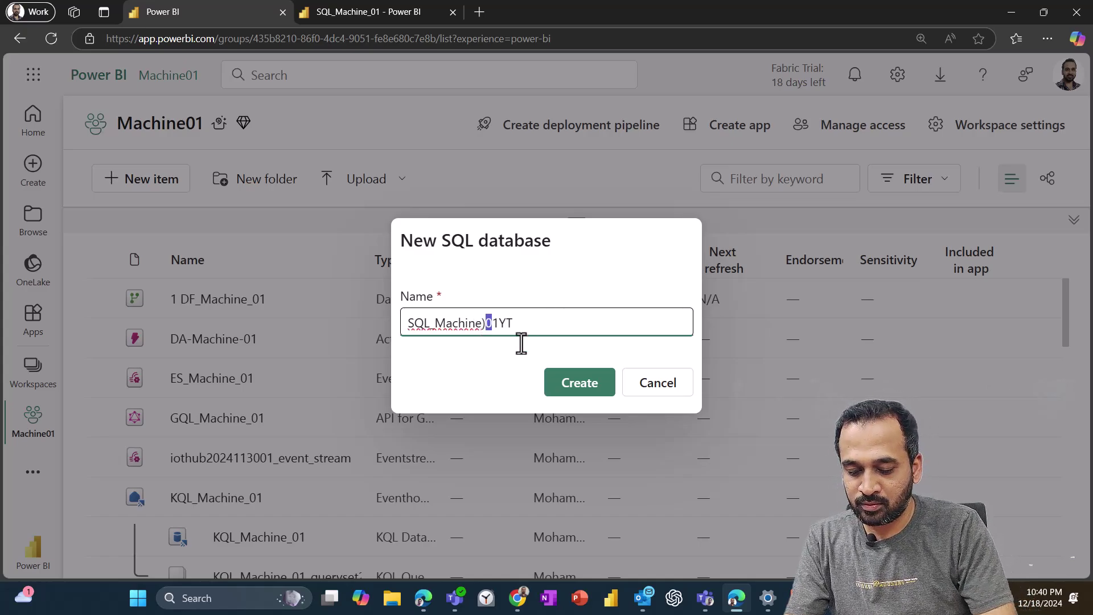
{"action": "key", "text": "Left"}
{"action": "key", "text": "BackSpace"}
{"action": "type", "text": "_"}
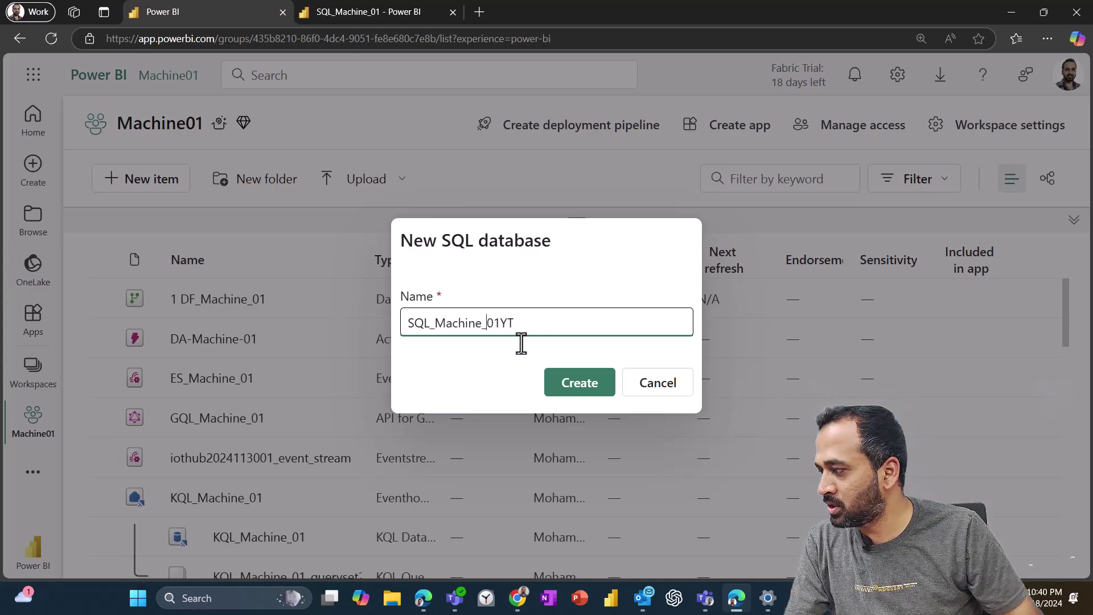
{"action": "left_click", "coordinate": [567, 393]}
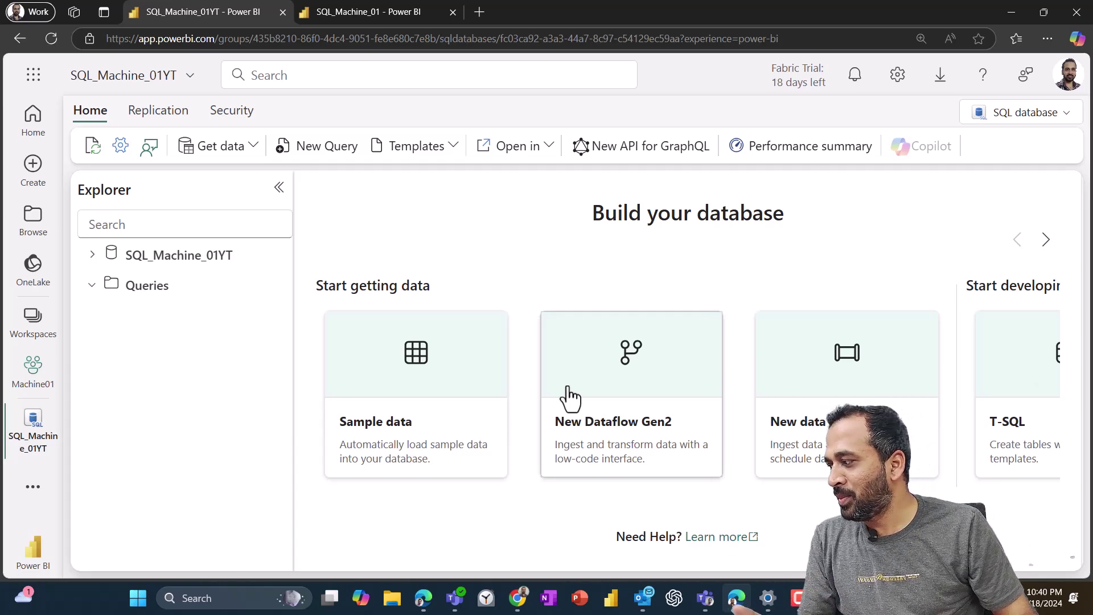
Expand SQL_Machine_01YT > dbo > Tables in Explorer, then collapse the Explorer pane.
{"action": "left_click", "coordinate": [100, 262]}
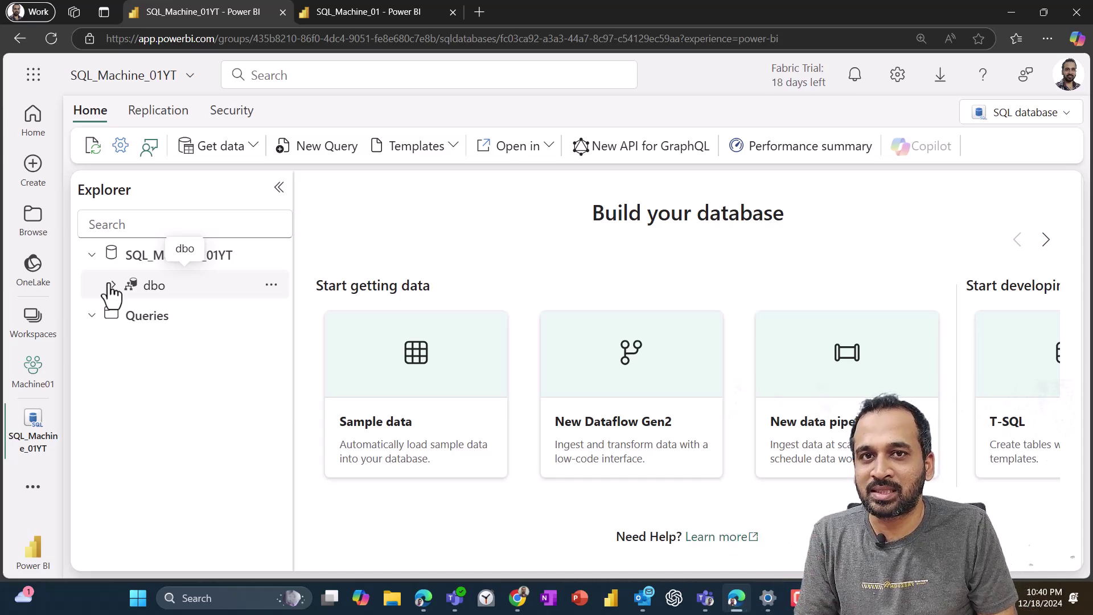
{"action": "left_click", "coordinate": [112, 286]}
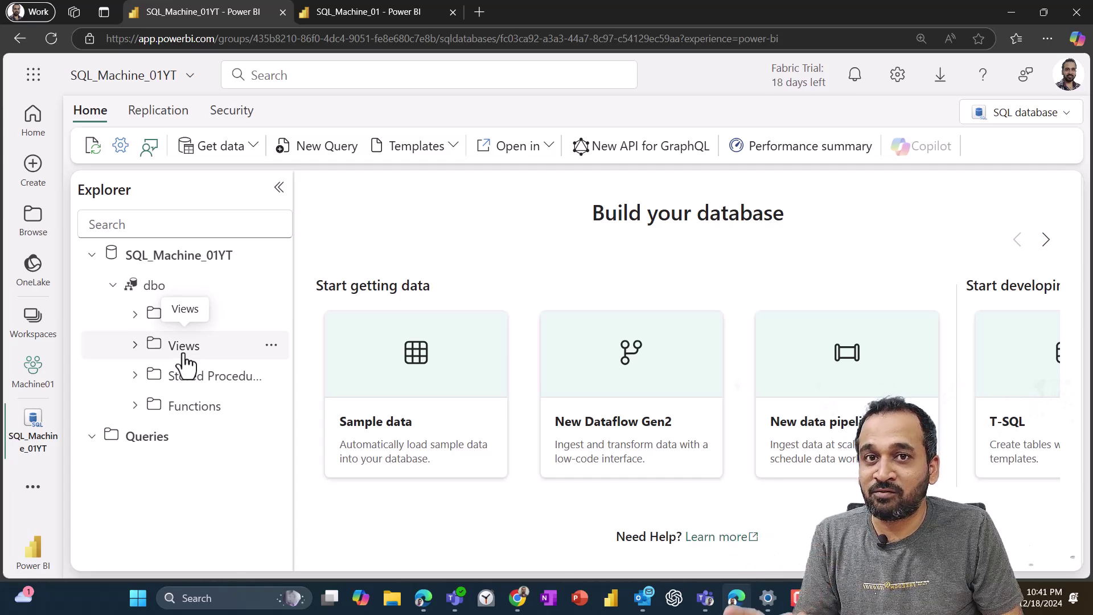
{"action": "left_click", "coordinate": [135, 314]}
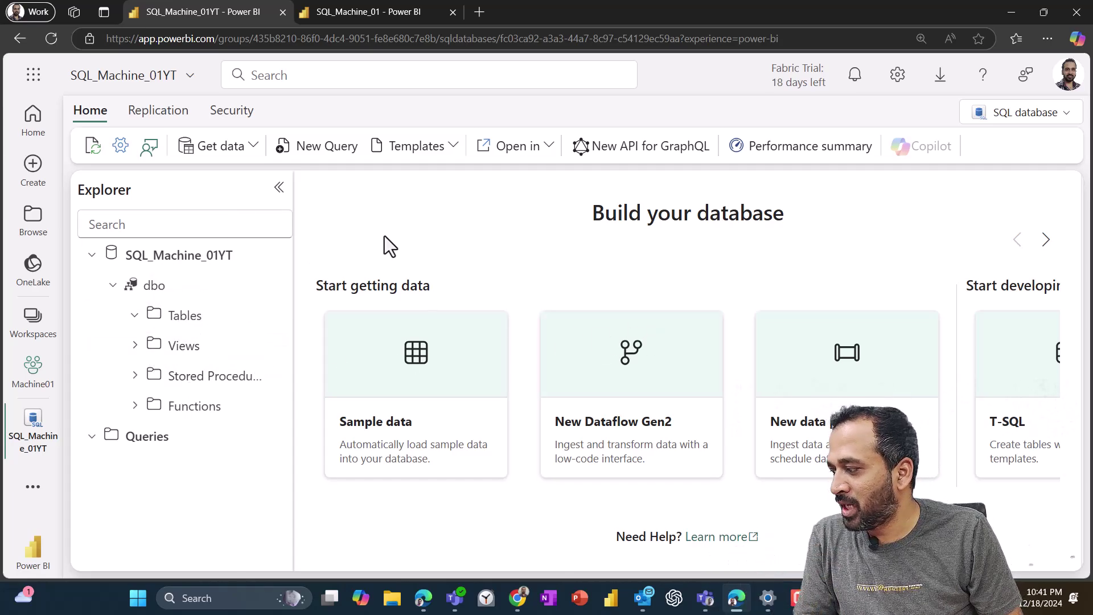
{"action": "left_click", "coordinate": [279, 188]}
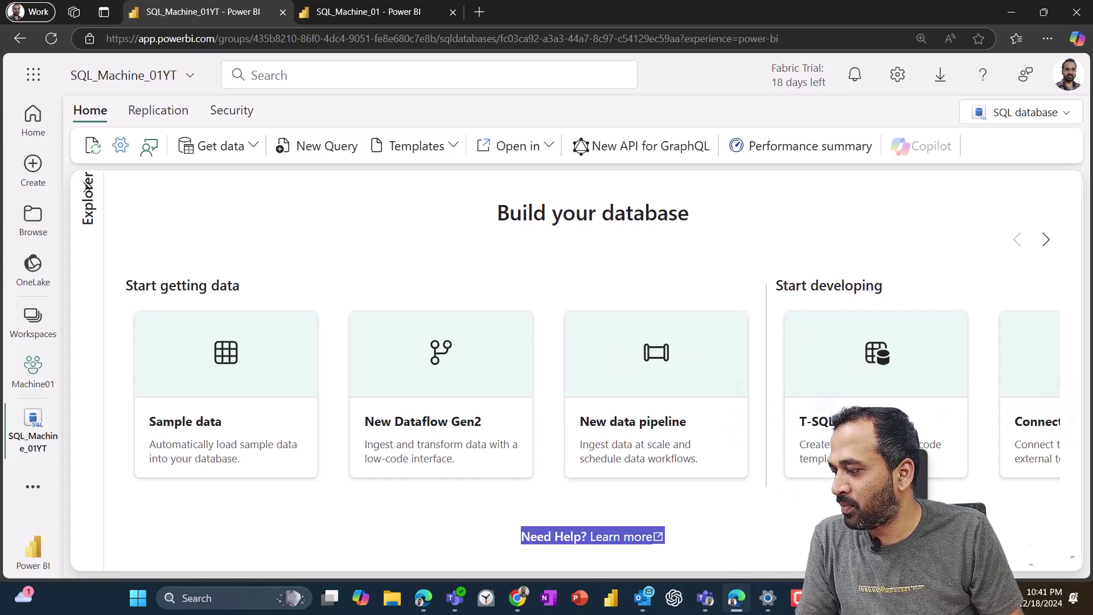
Advance the getting-started carousel and list Visual Studio Code and SSMS under Open in.
{"action": "left_click", "coordinate": [1048, 243]}
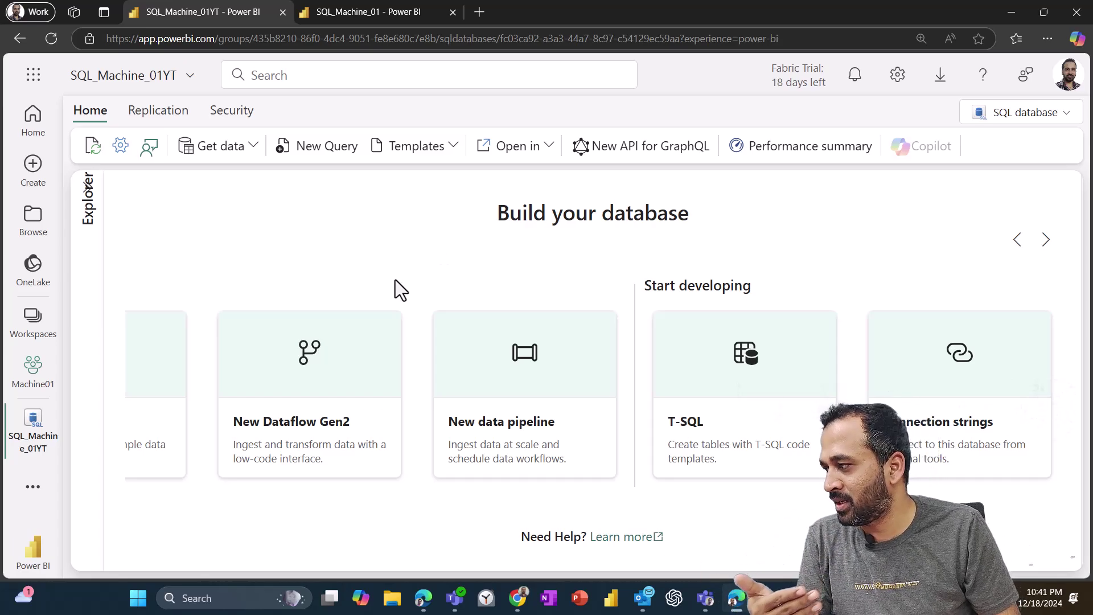
{"action": "left_click", "coordinate": [526, 154]}
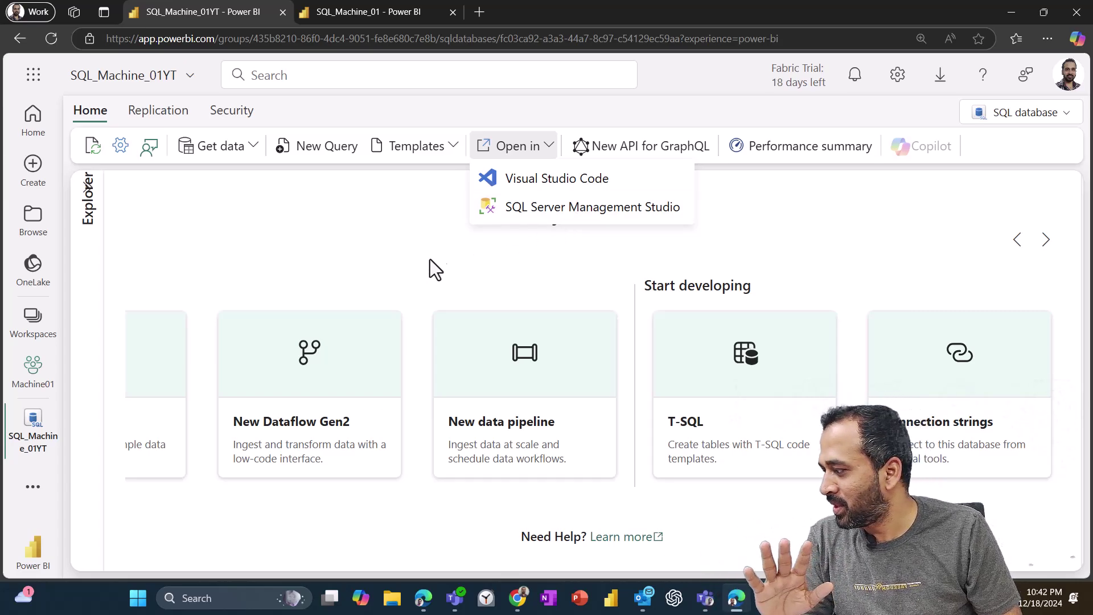
Close the Open in dropdown with Esc.
{"action": "key", "text": "Escape"}
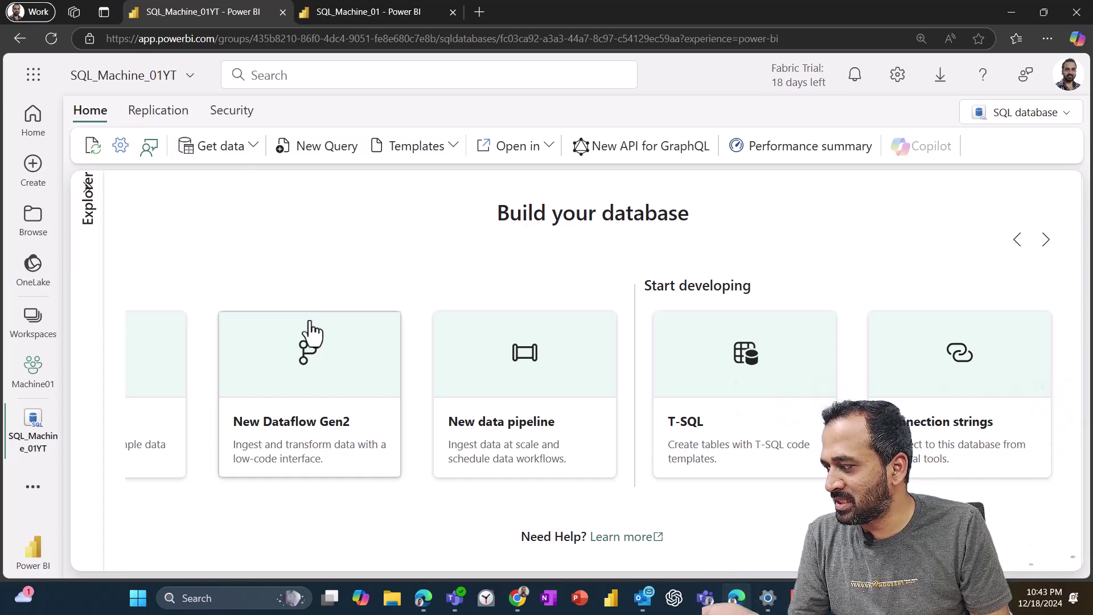
Start a new Dataflow Gen2 from the database page and rename it DF_Machine_01YT.
{"action": "left_click", "coordinate": [382, 323]}
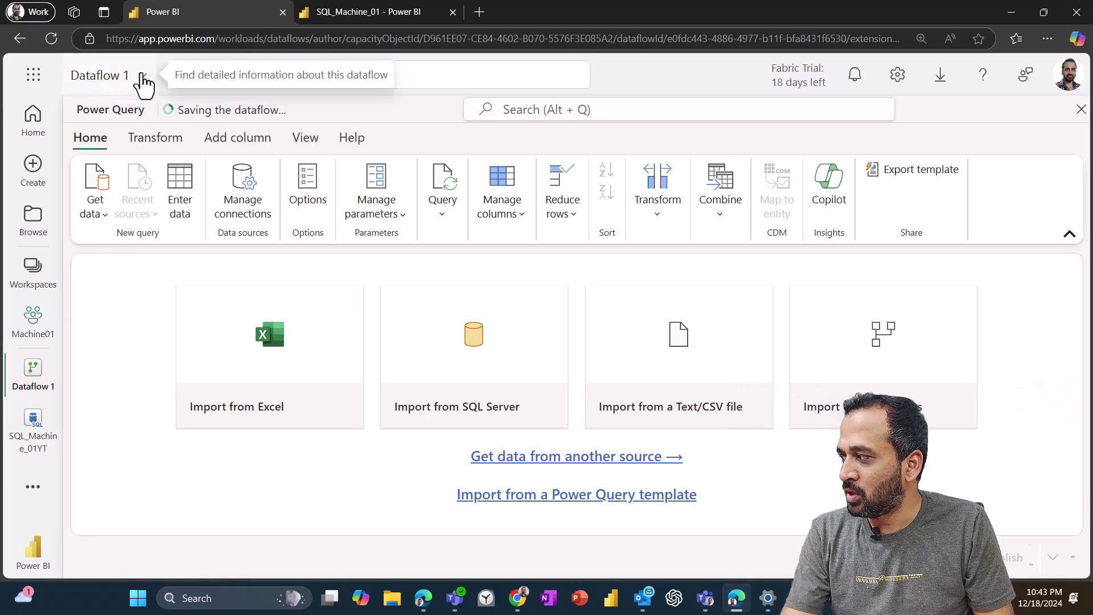
{"action": "left_click", "coordinate": [142, 77]}
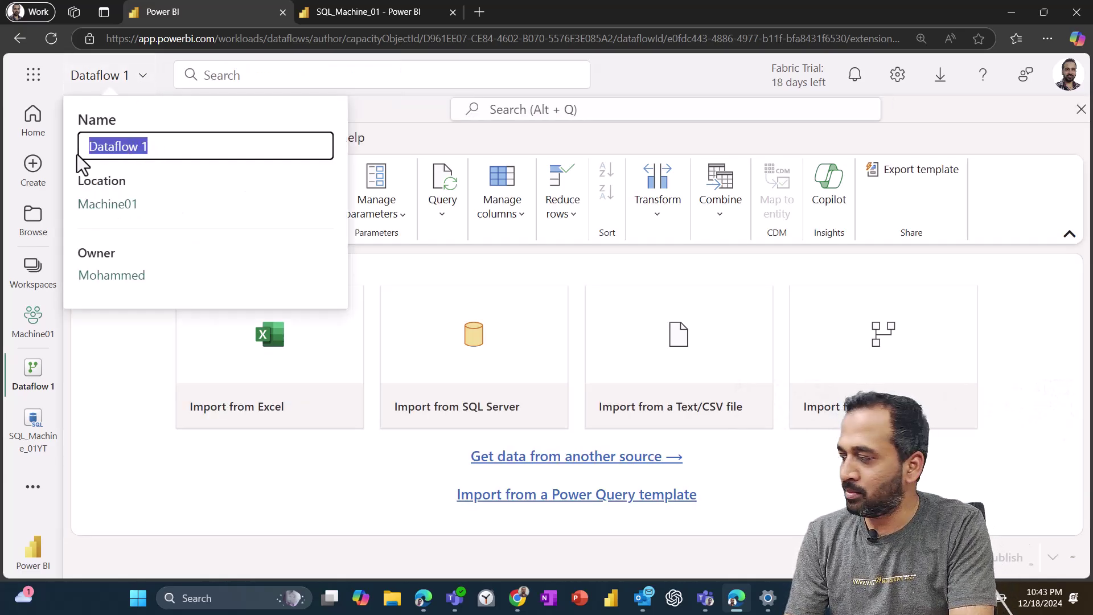
{"action": "type", "text": "DF_"}
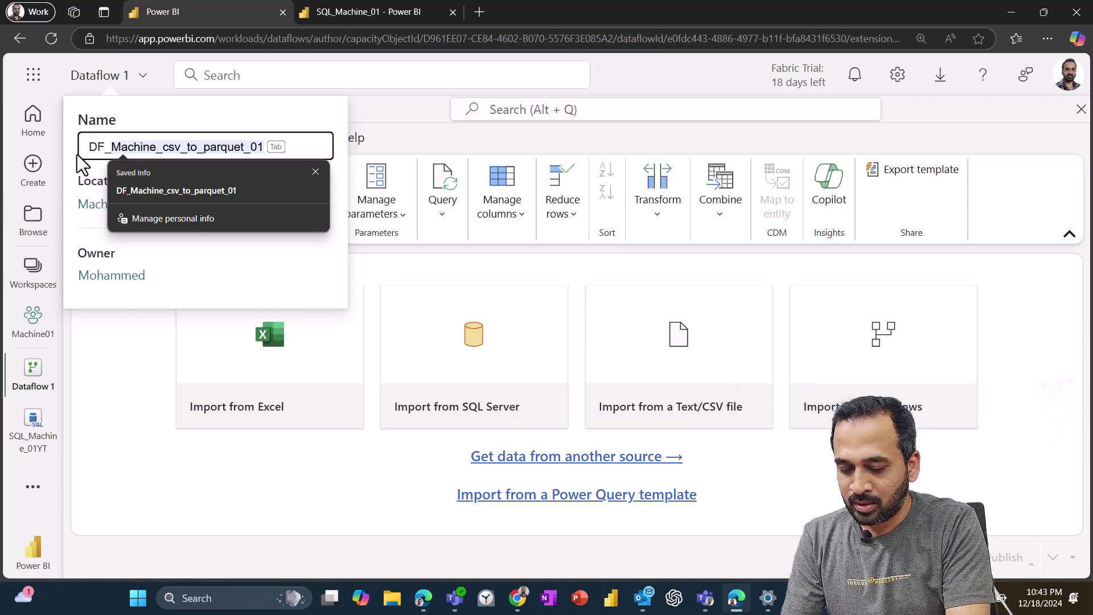
{"action": "type", "text": "Machine"}
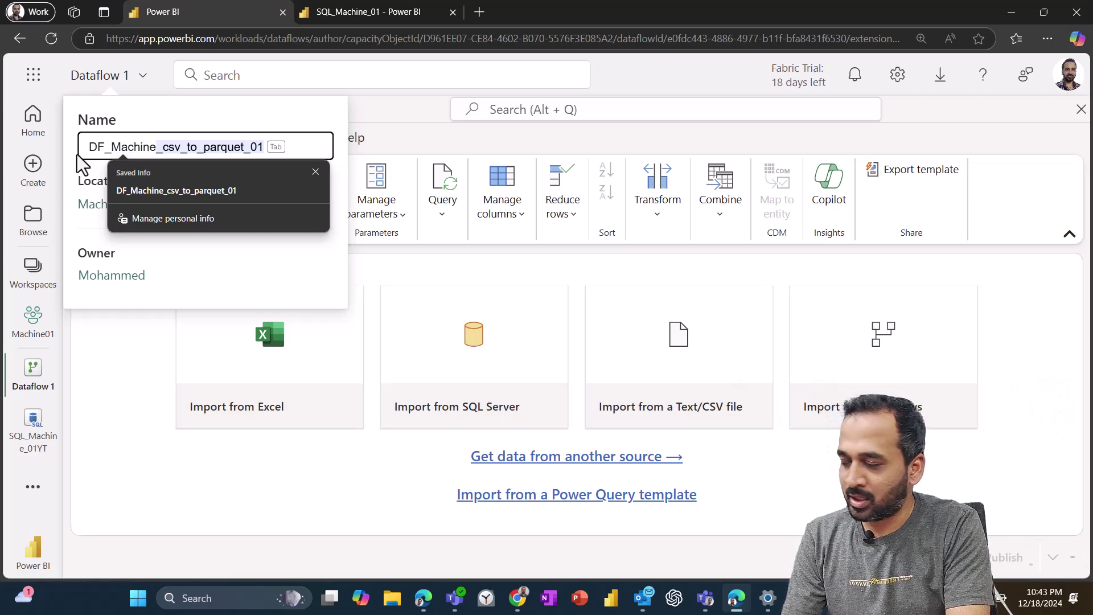
{"action": "type", "text": "_01YT"}
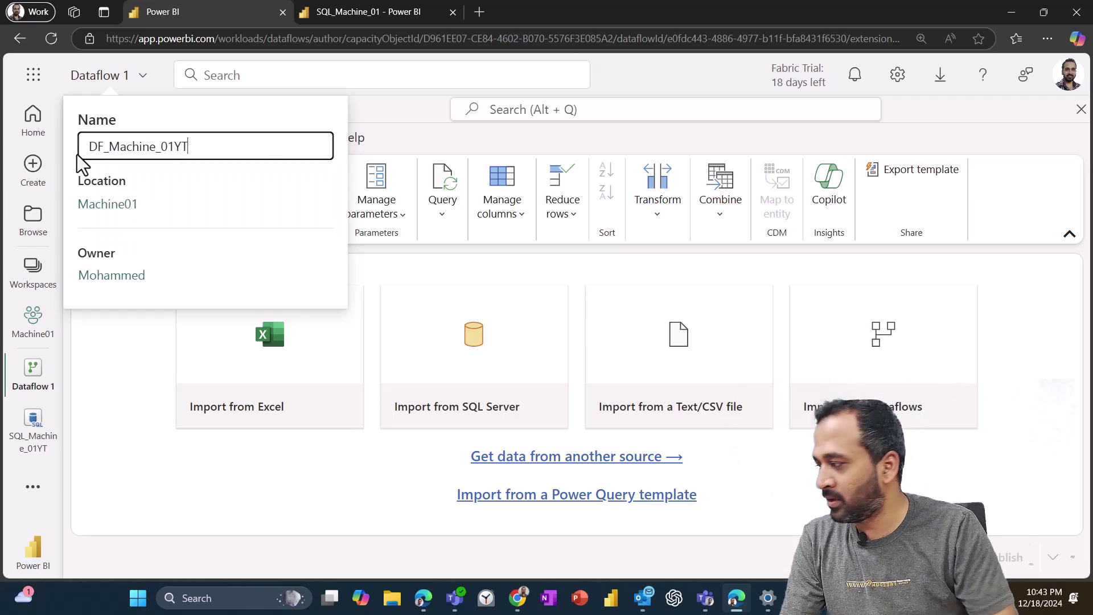
{"action": "key", "text": "Return"}
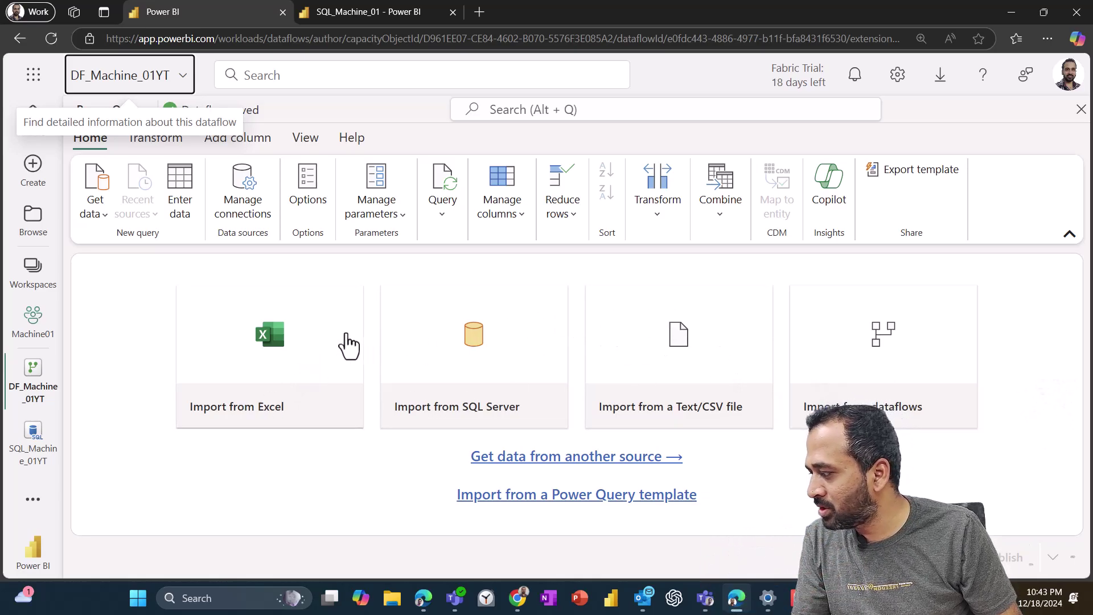
Upload Technicians 1.xlsx as the Excel workbook source and show the uploaded file's options.
{"action": "left_click", "coordinate": [348, 345]}
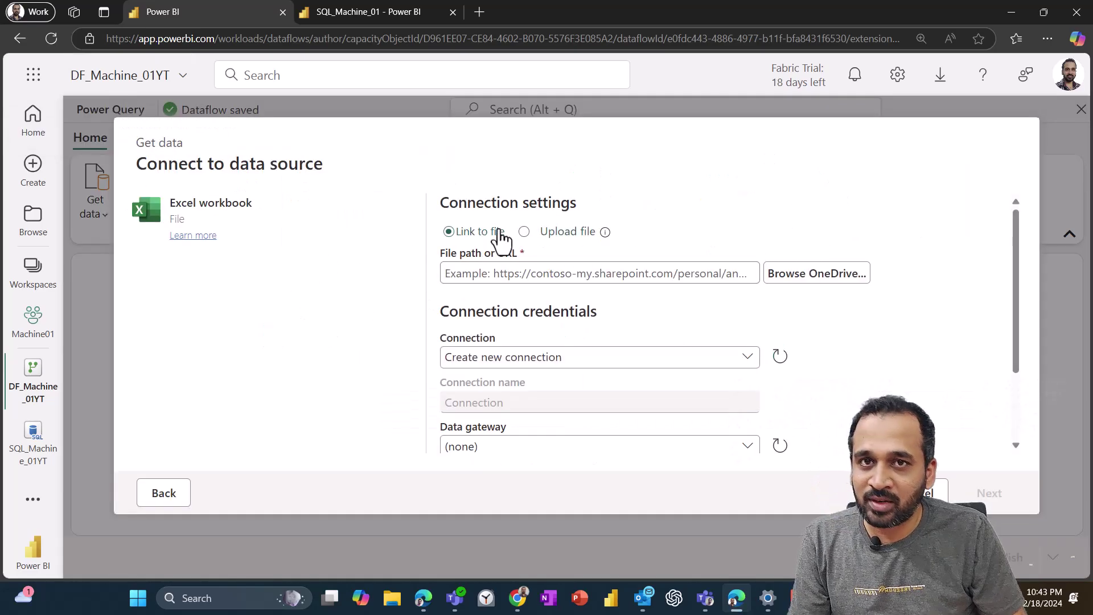
{"action": "left_click", "coordinate": [560, 233]}
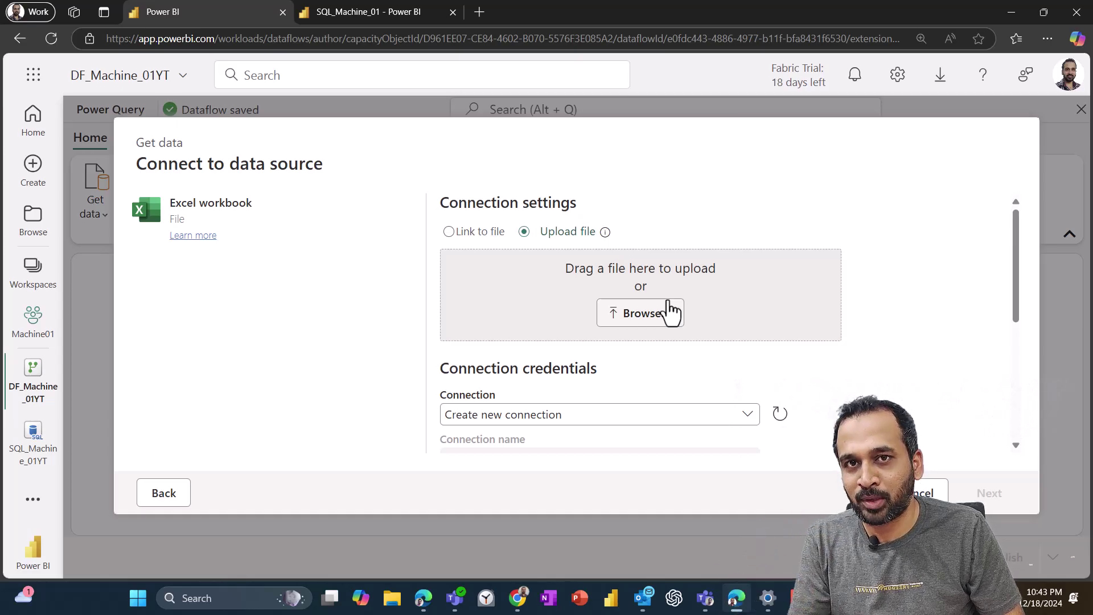
{"action": "left_click", "coordinate": [635, 320]}
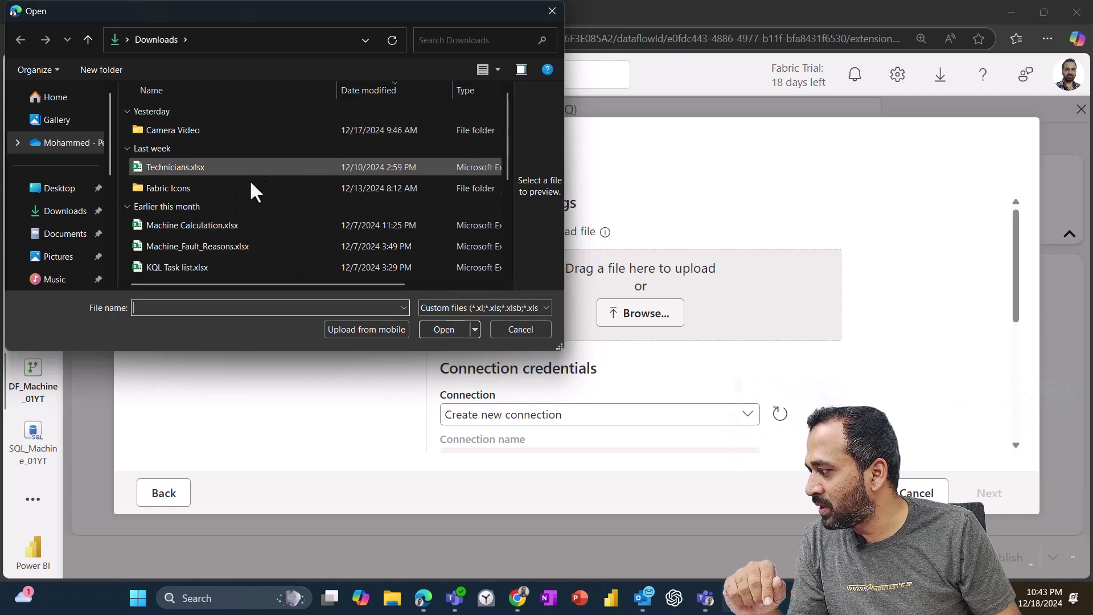
{"action": "left_click", "coordinate": [240, 167]}
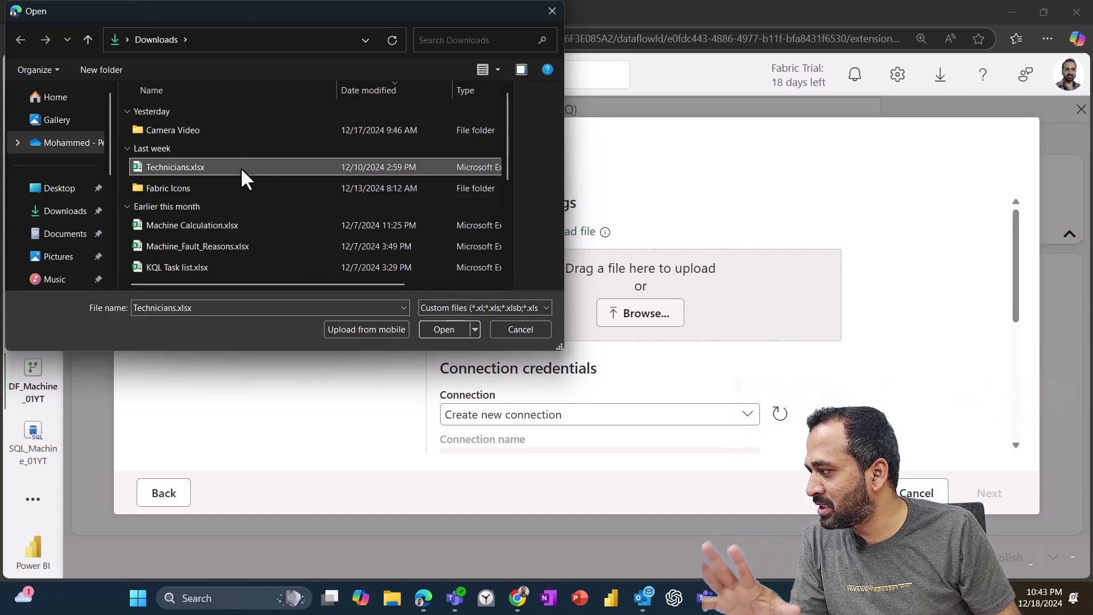
{"action": "left_click", "coordinate": [442, 326]}
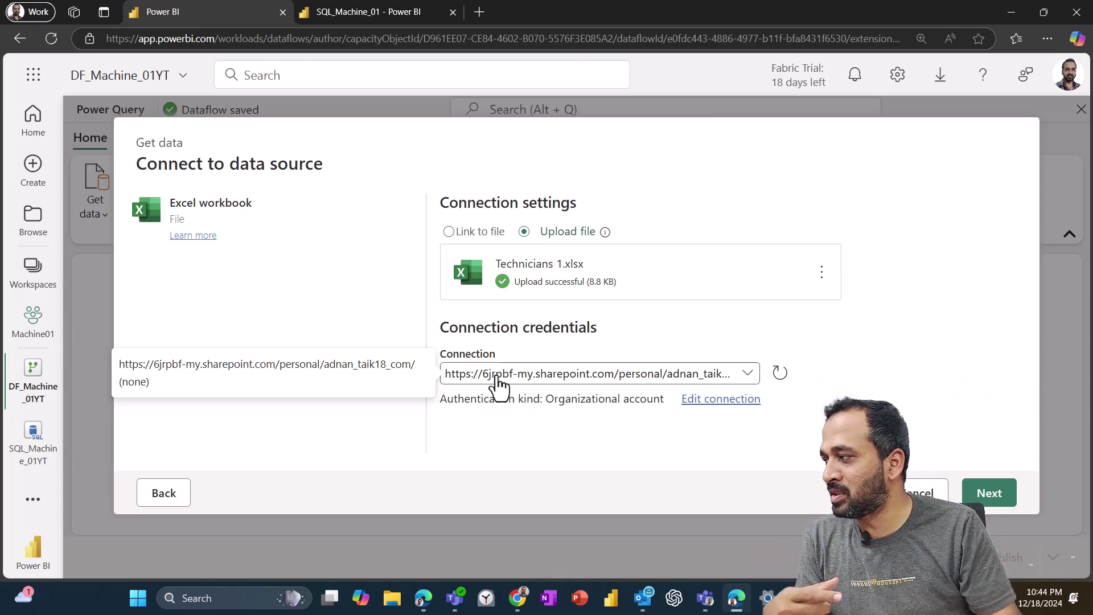
{"action": "left_click", "coordinate": [822, 273]}
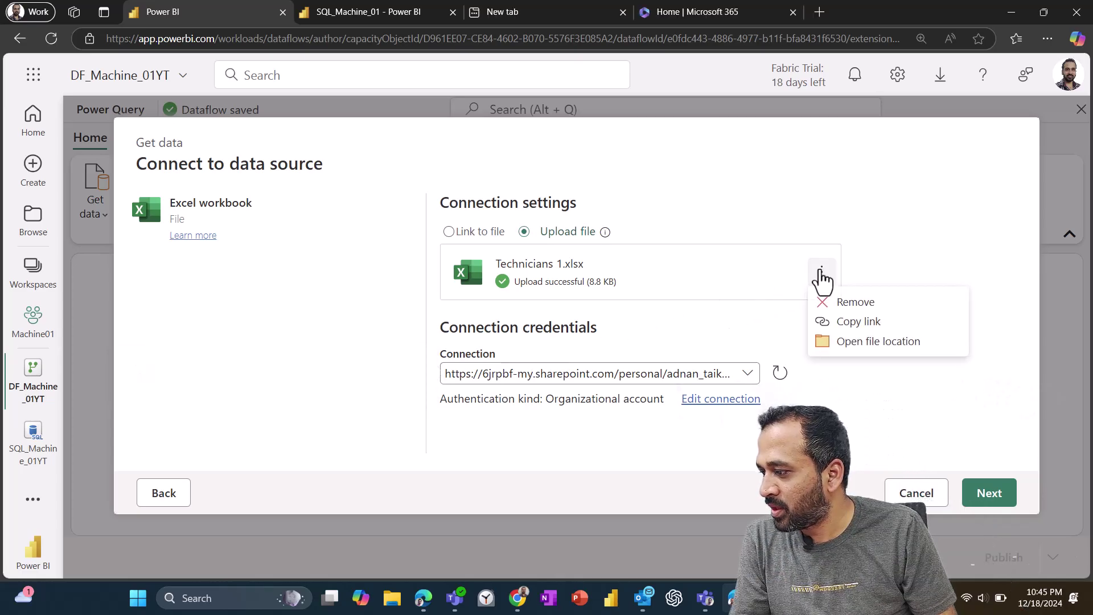
View the file's OneDrive Uploaded Files folder at 110% zoom, then return to the Power BI tab.
{"action": "left_click", "coordinate": [947, 344]}
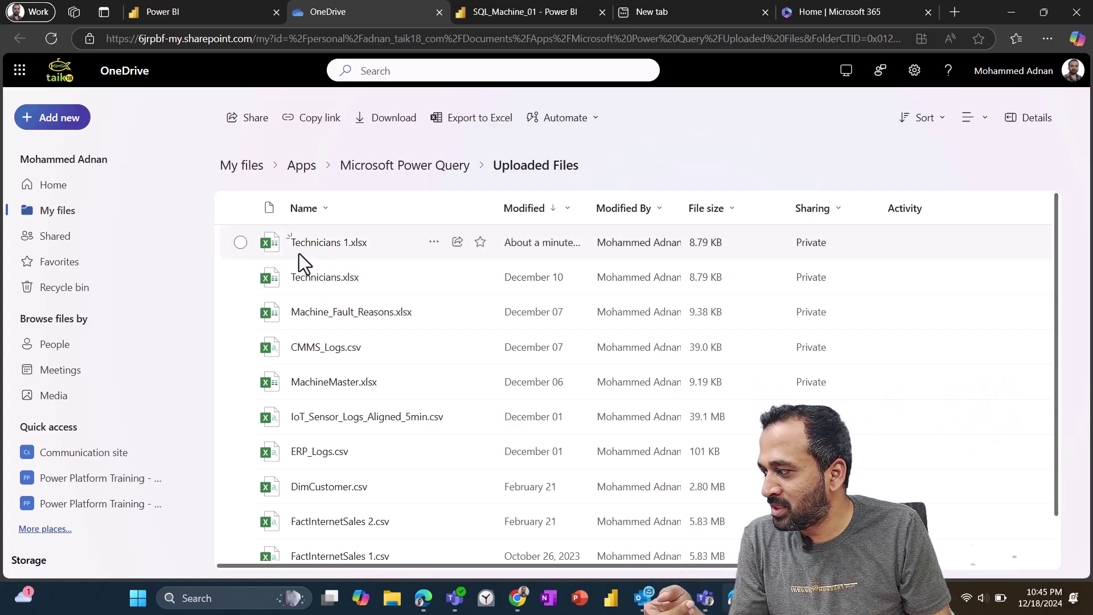
{"action": "left_click", "coordinate": [1048, 38]}
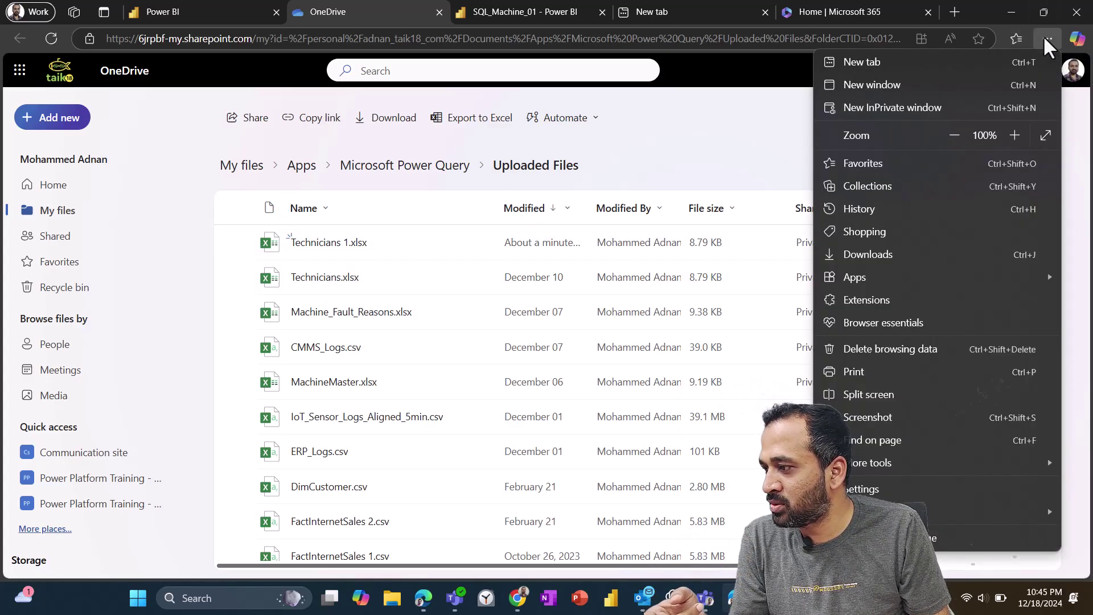
{"action": "left_click", "coordinate": [1015, 135]}
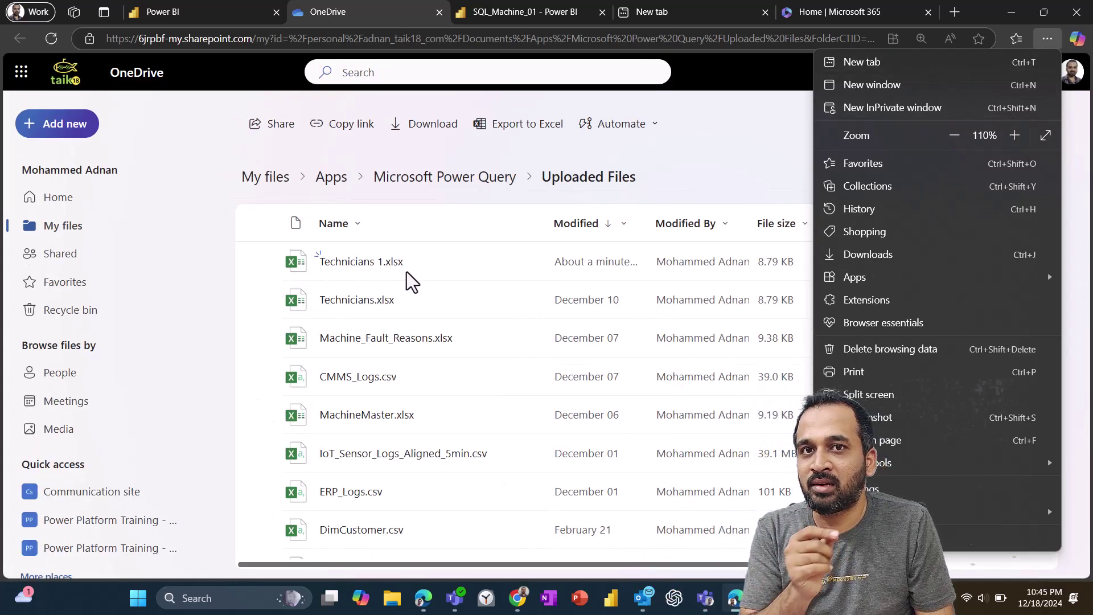
{"action": "left_click", "coordinate": [228, 224]}
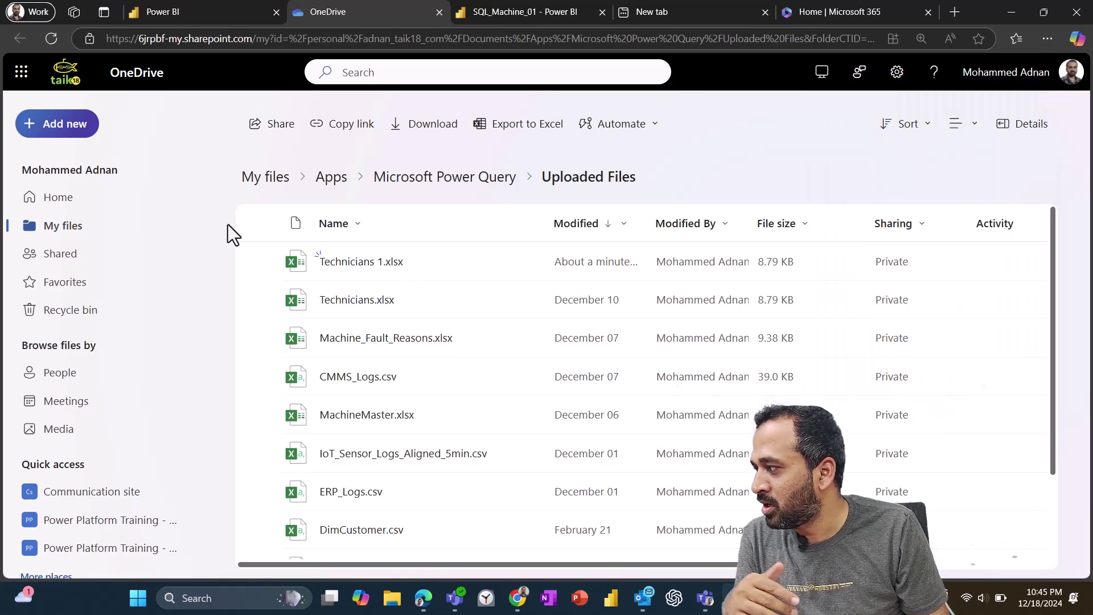
{"action": "left_click", "coordinate": [227, 7]}
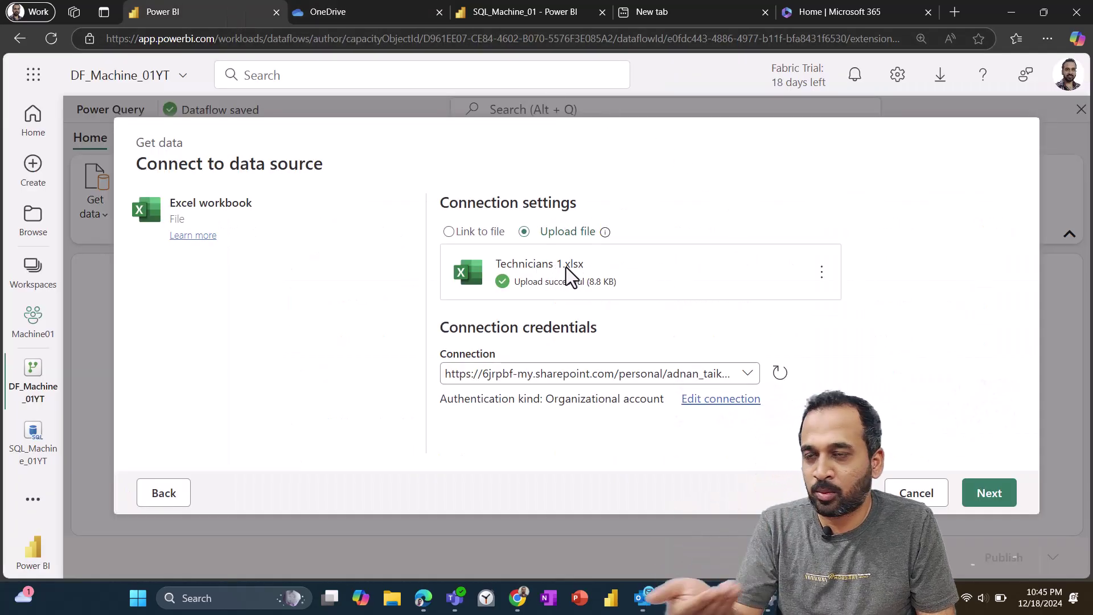
Create a query from Sheet1, rename it Technician, and collapse the ribbon.
{"action": "left_click", "coordinate": [989, 501]}
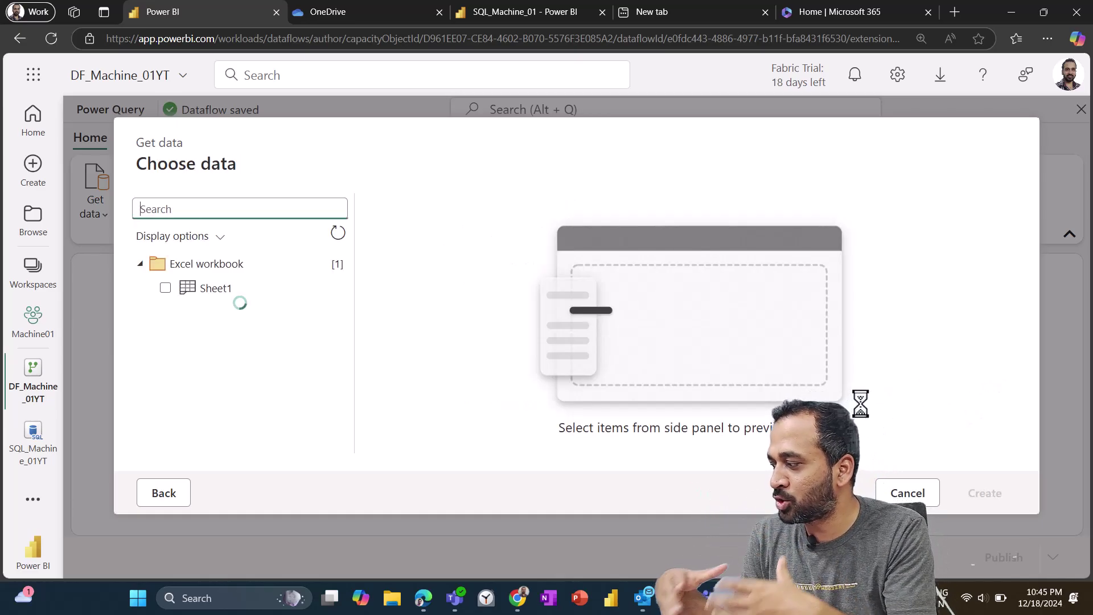
{"action": "left_click", "coordinate": [165, 289]}
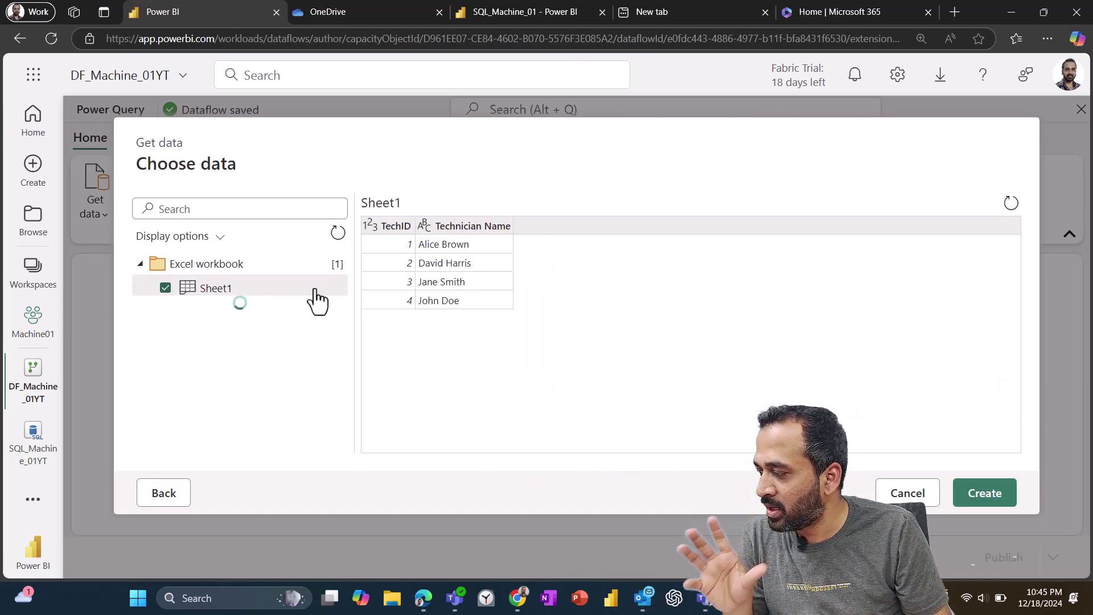
{"action": "left_click", "coordinate": [985, 493]}
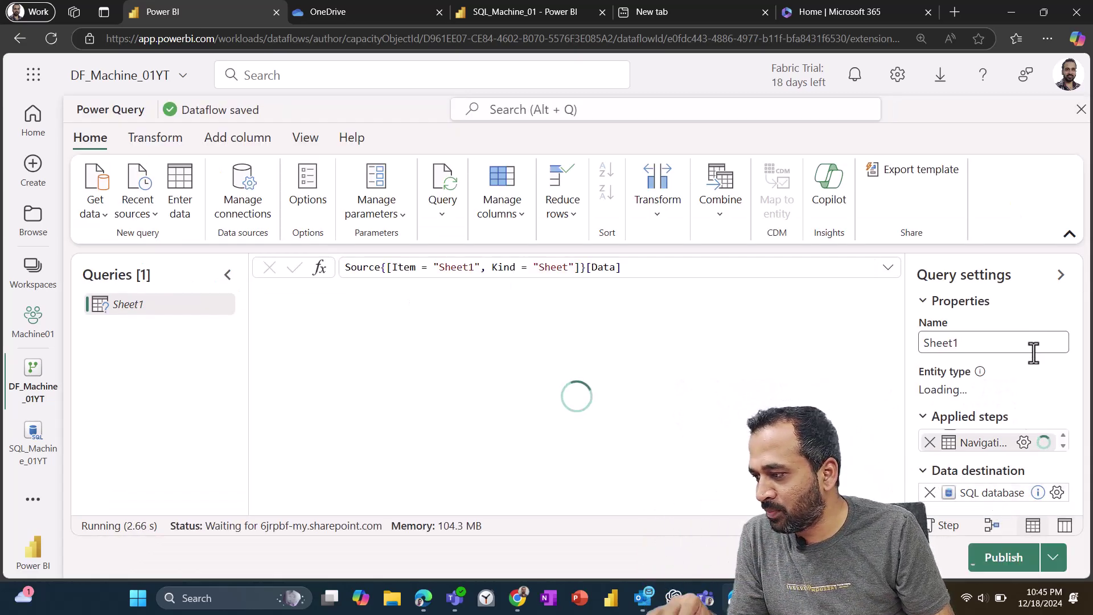
{"action": "double_click", "coordinate": [959, 343]}
{"action": "type", "text": "T"}
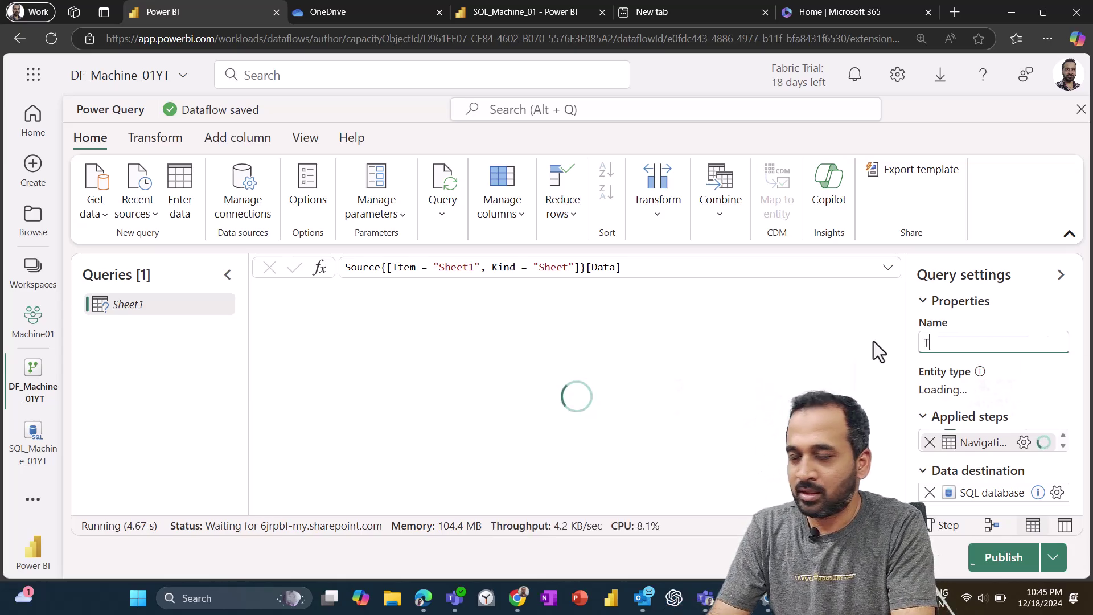
{"action": "type", "text": "echni"}
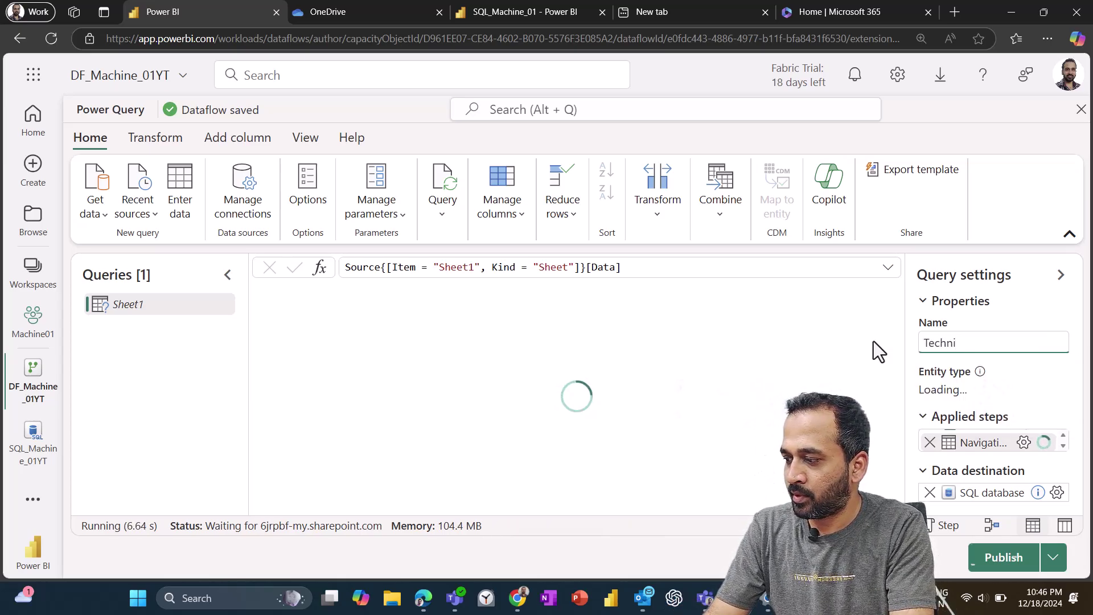
{"action": "type", "text": "cian"}
{"action": "key", "text": "Return"}
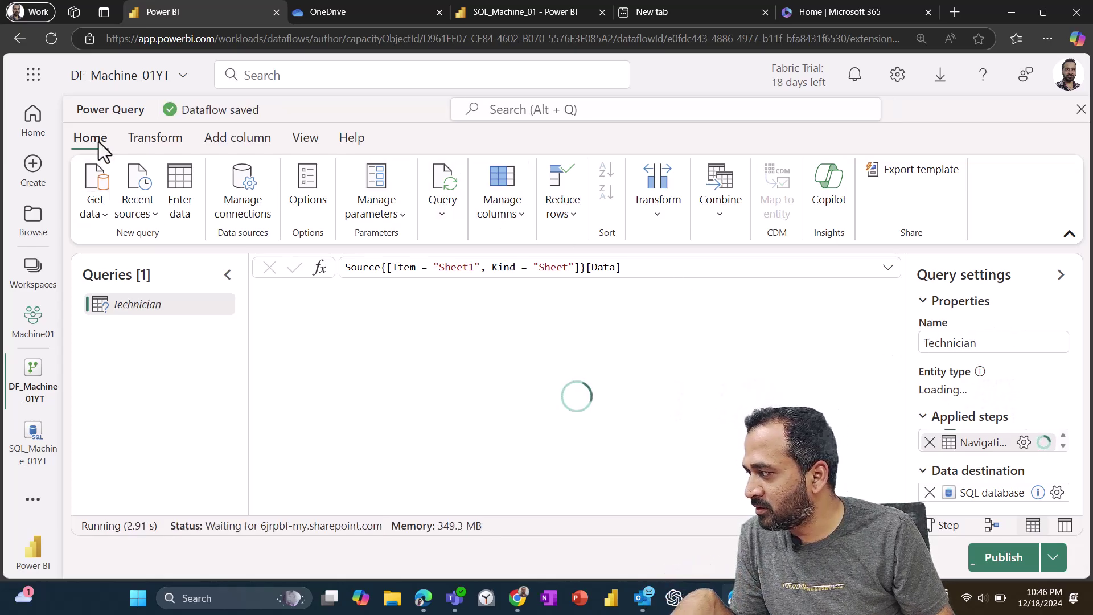
{"action": "left_click", "coordinate": [1066, 230]}
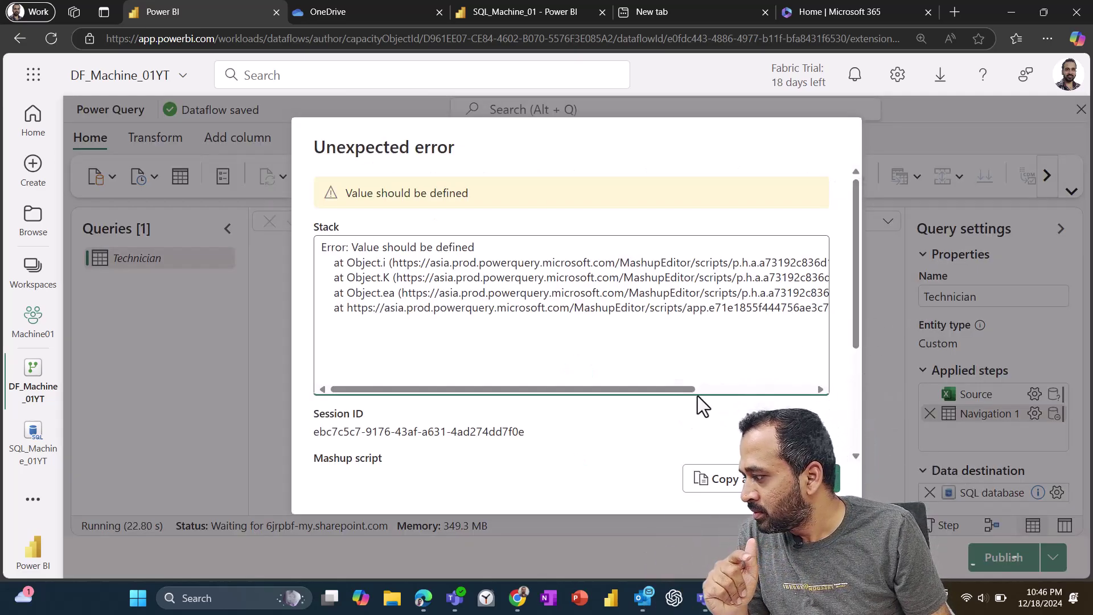
Dismiss the Unexpected error dialog so the Technician preview loads.
{"action": "left_click", "coordinate": [803, 479]}
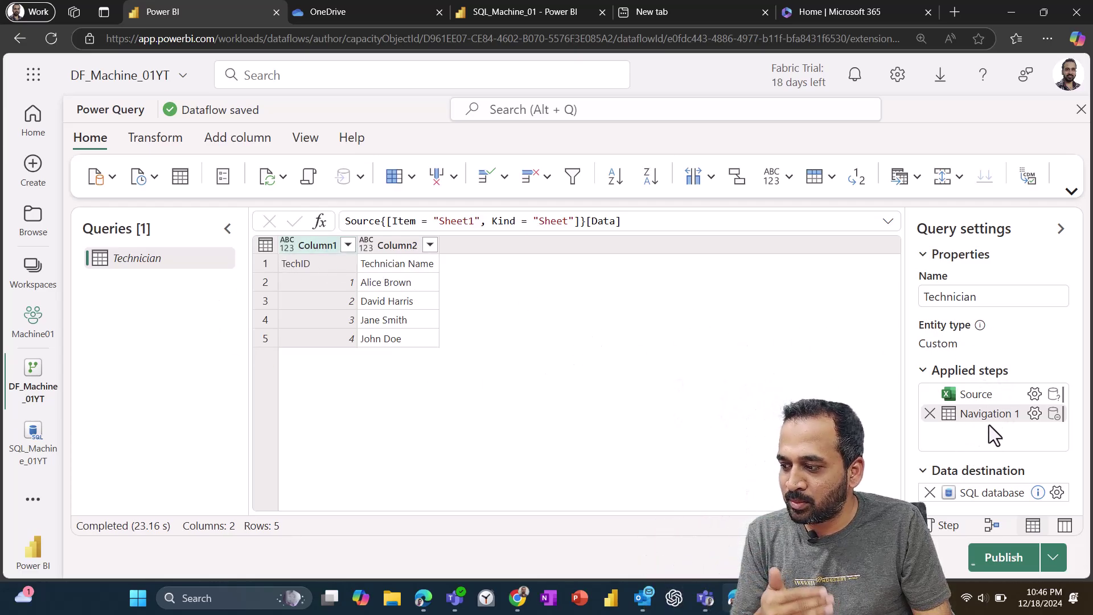
Use the first row as headers, set TechID to Whole number and Technician Name to Text.
{"action": "left_click", "coordinate": [266, 245]}
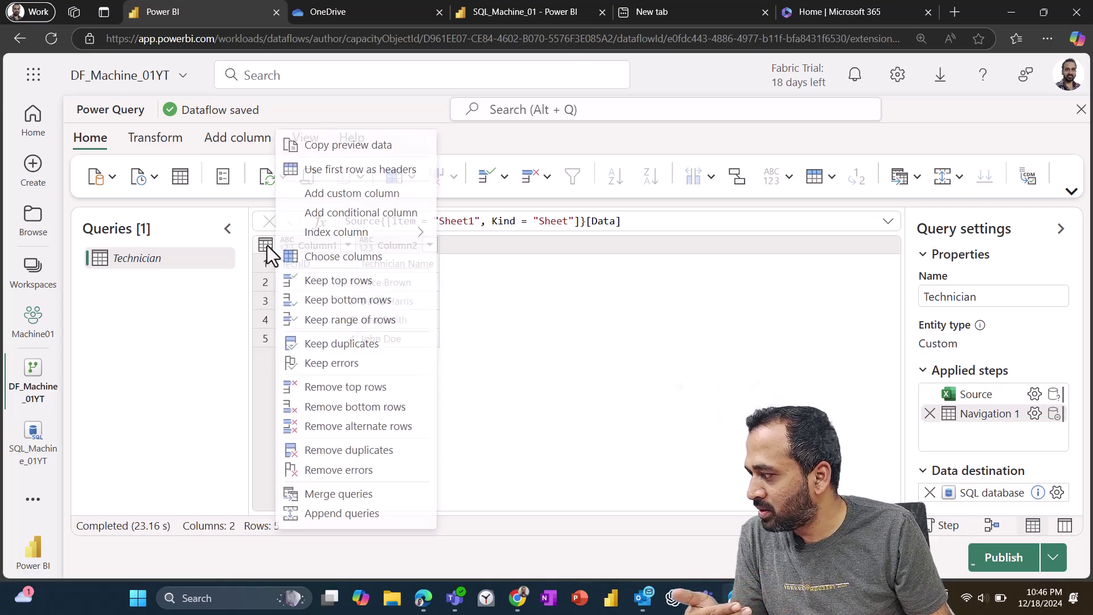
{"action": "left_click", "coordinate": [396, 170]}
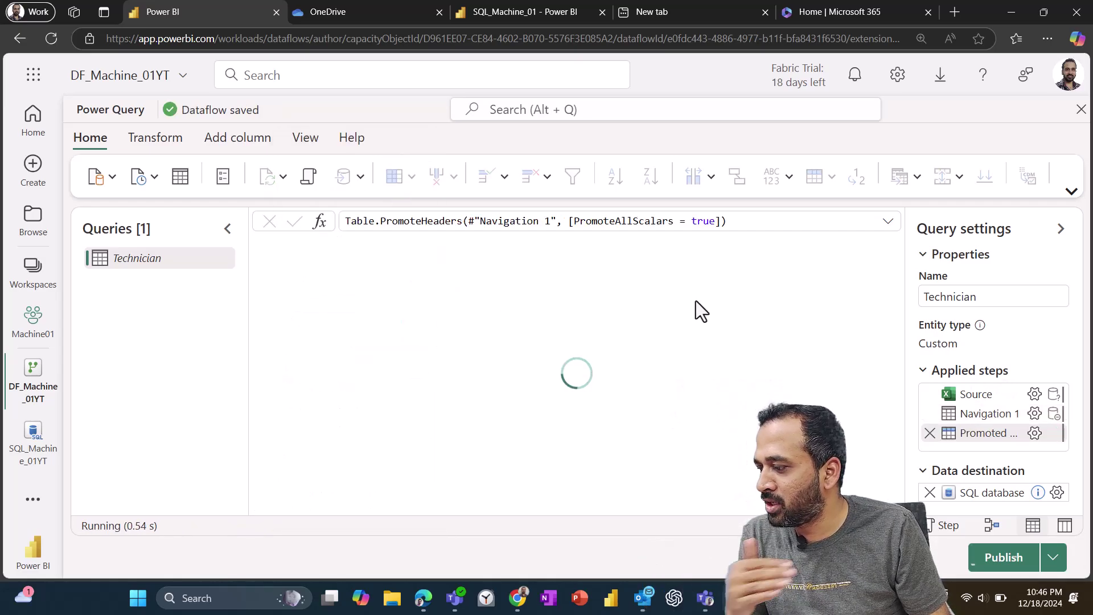
{"action": "left_click", "coordinate": [287, 246]}
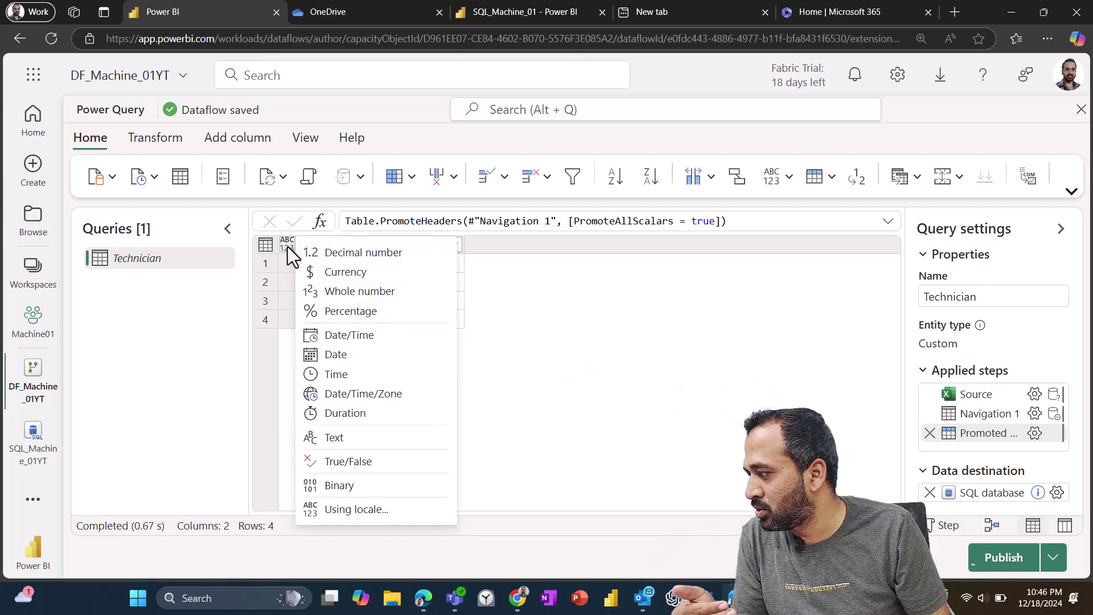
{"action": "left_click", "coordinate": [358, 285]}
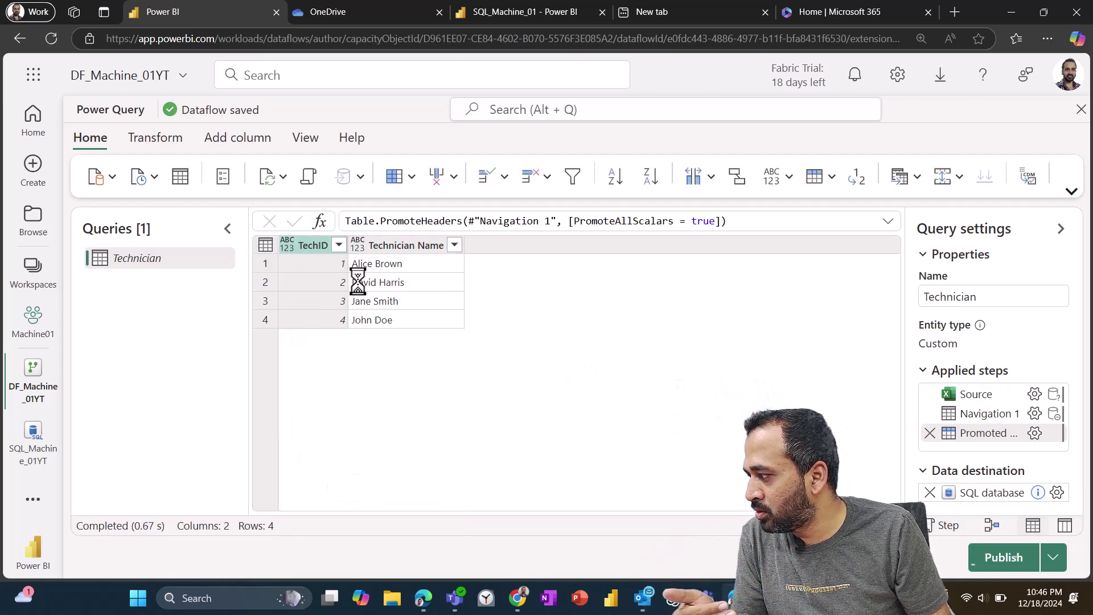
{"action": "left_click", "coordinate": [358, 245]}
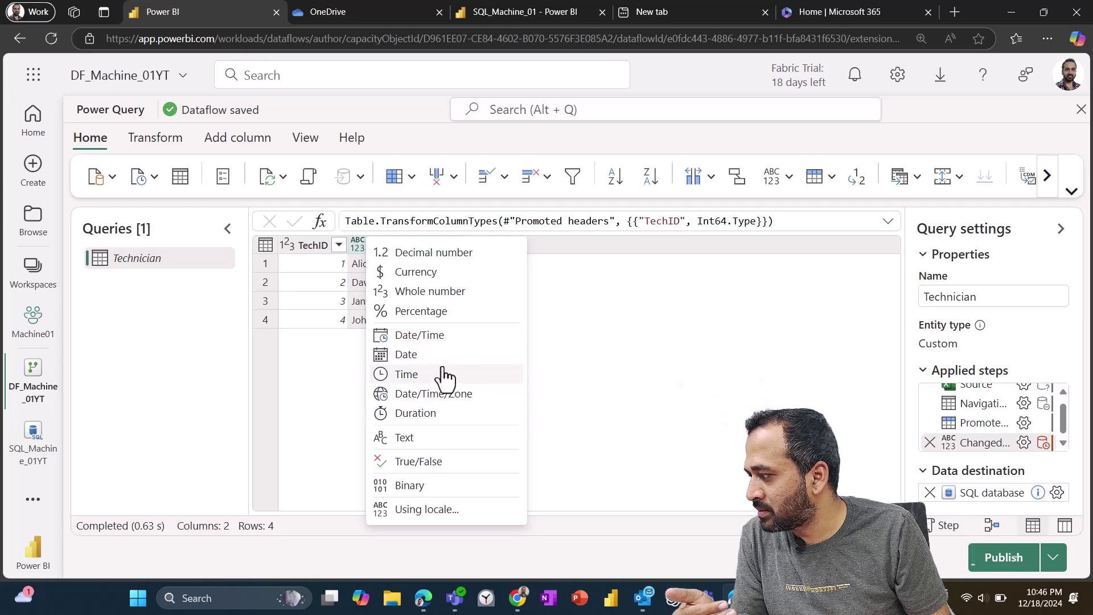
{"action": "left_click", "coordinate": [437, 437]}
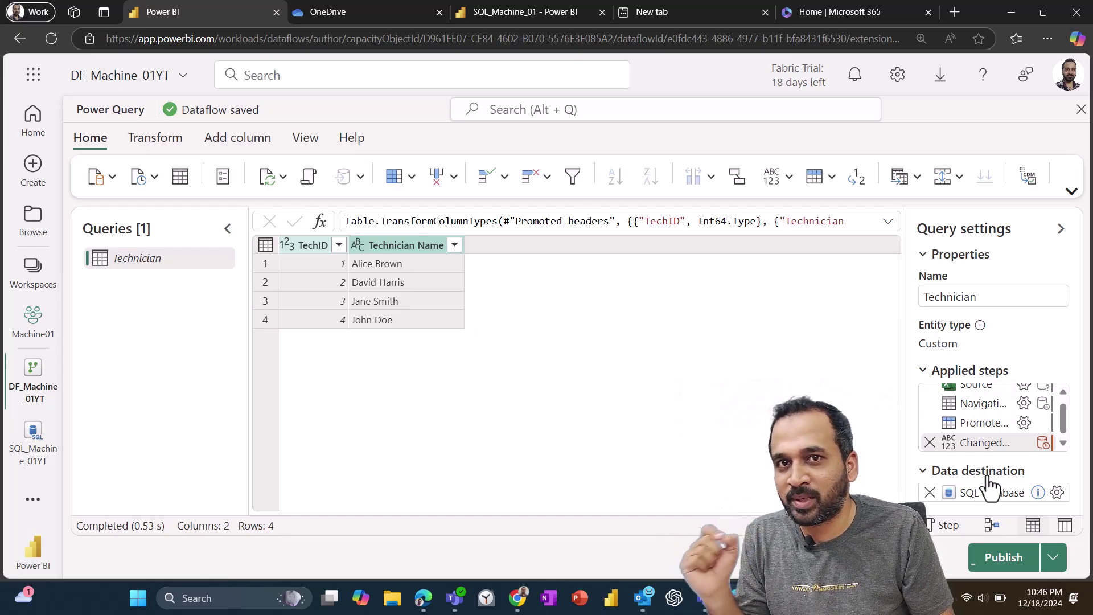
{"action": "mouse_move", "coordinate": [985, 497]}
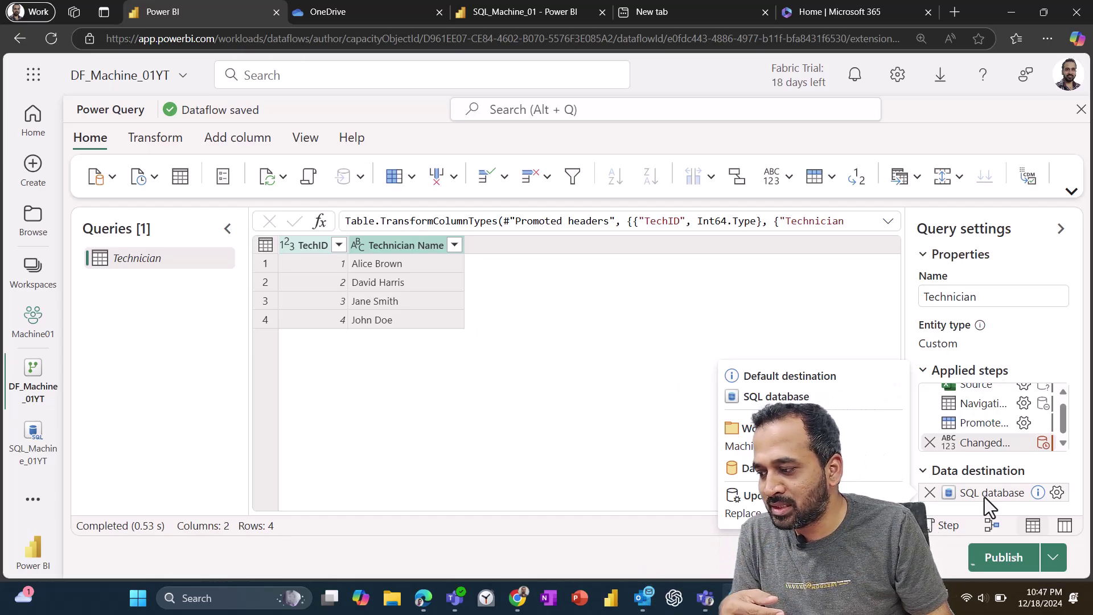
Over the FabricSql connection, target a new Technician table in SQL_Machine_01YT with automatic settings.
{"action": "left_click", "coordinate": [1057, 492]}
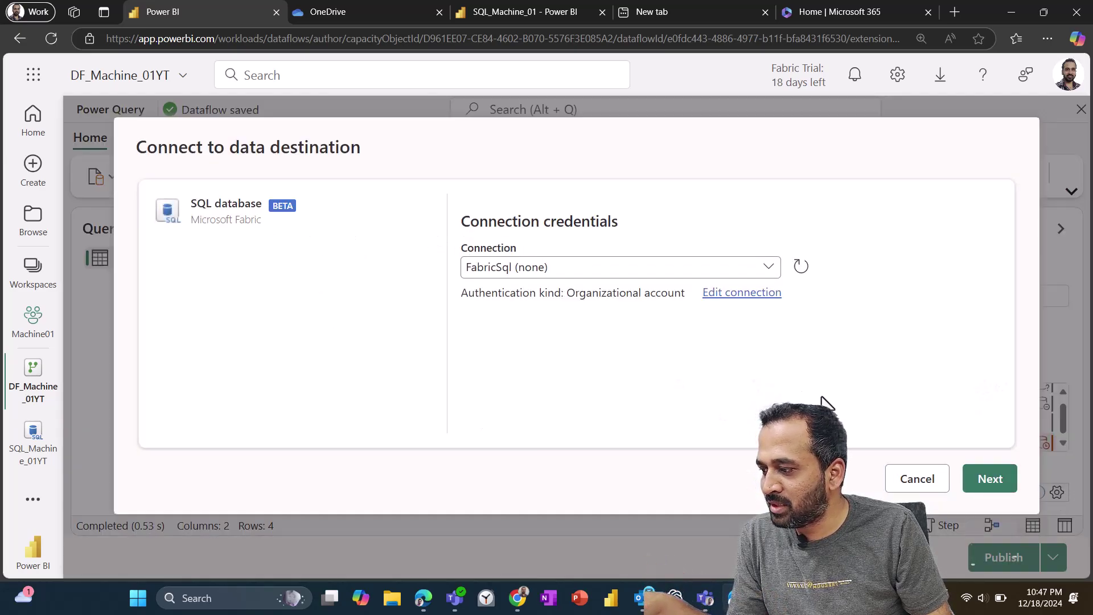
{"action": "left_click", "coordinate": [1001, 481]}
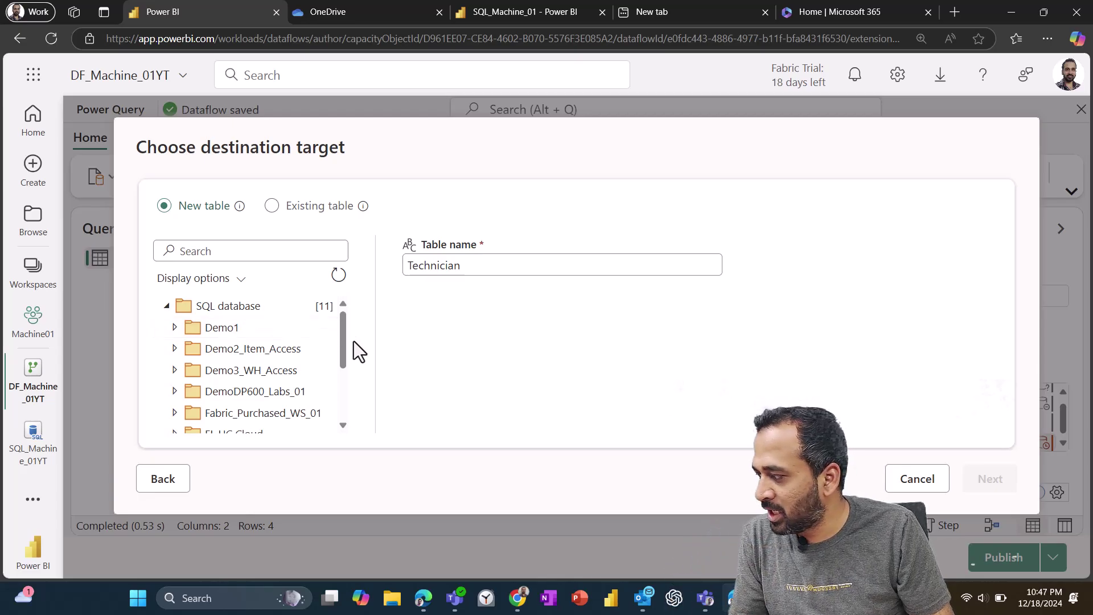
{"action": "scroll", "coordinate": [302, 345], "scroll_direction": "down", "scroll_amount": 3}
{"action": "left_click", "coordinate": [174, 359]}
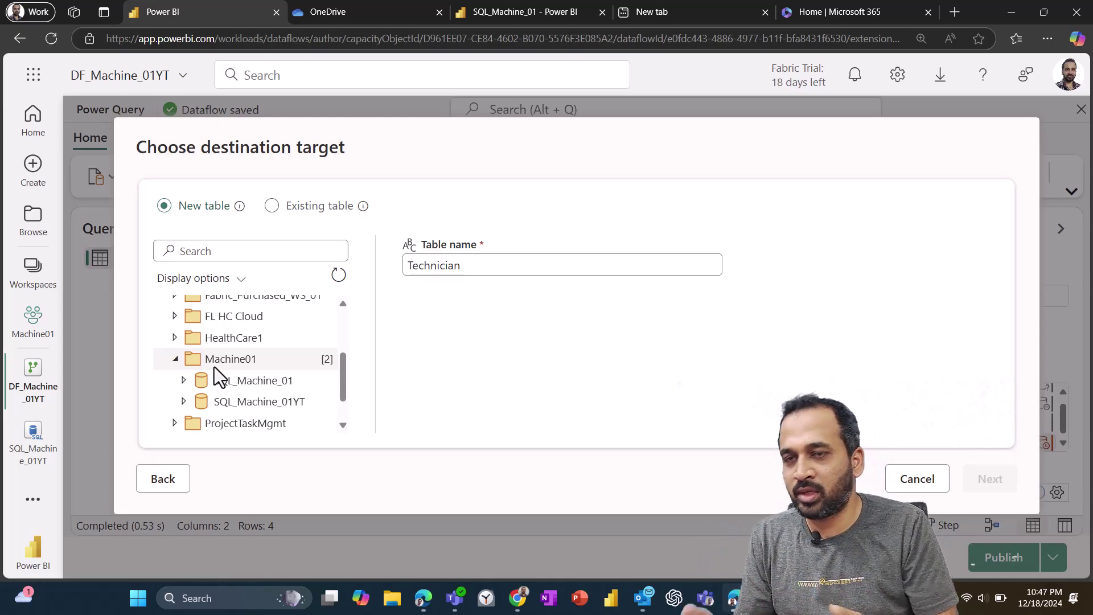
{"action": "left_click", "coordinate": [278, 405]}
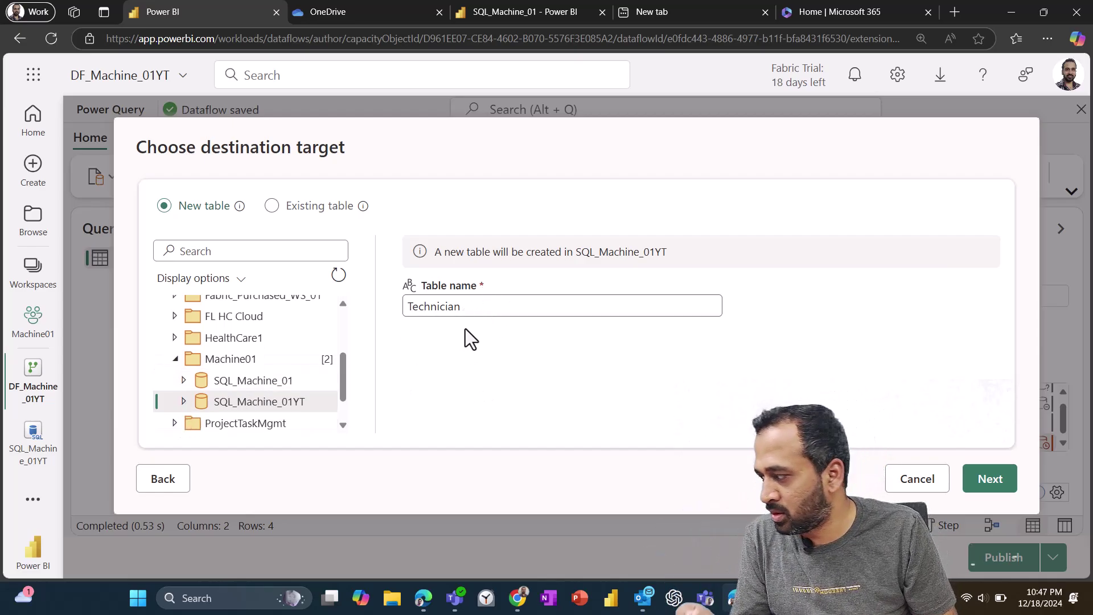
{"action": "left_click", "coordinate": [261, 382]}
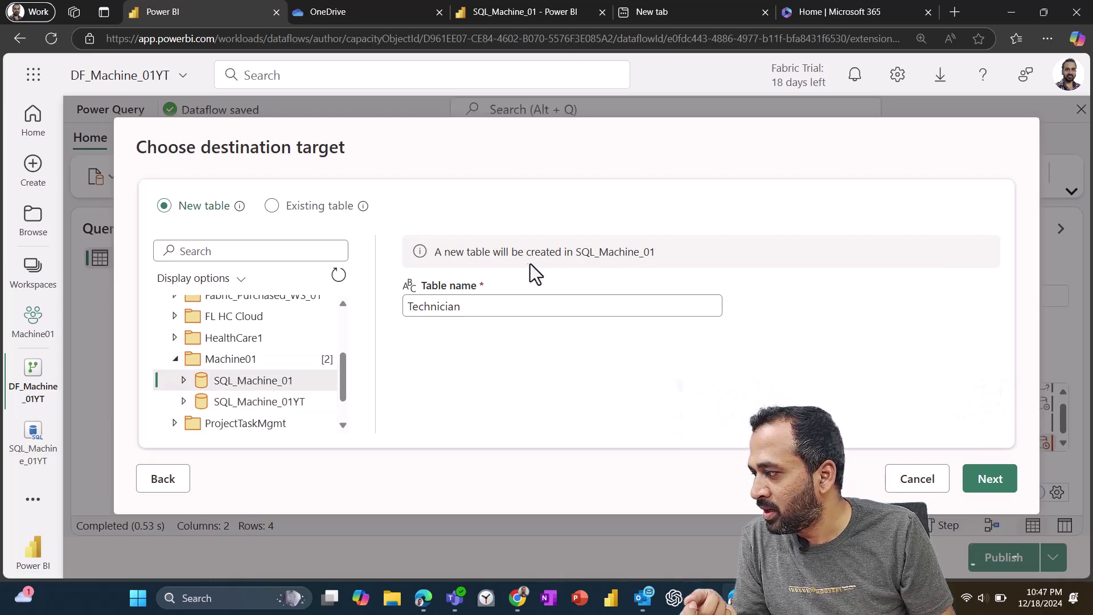
{"action": "left_click_drag", "start_coordinate": [438, 252], "coordinate": [625, 252]}
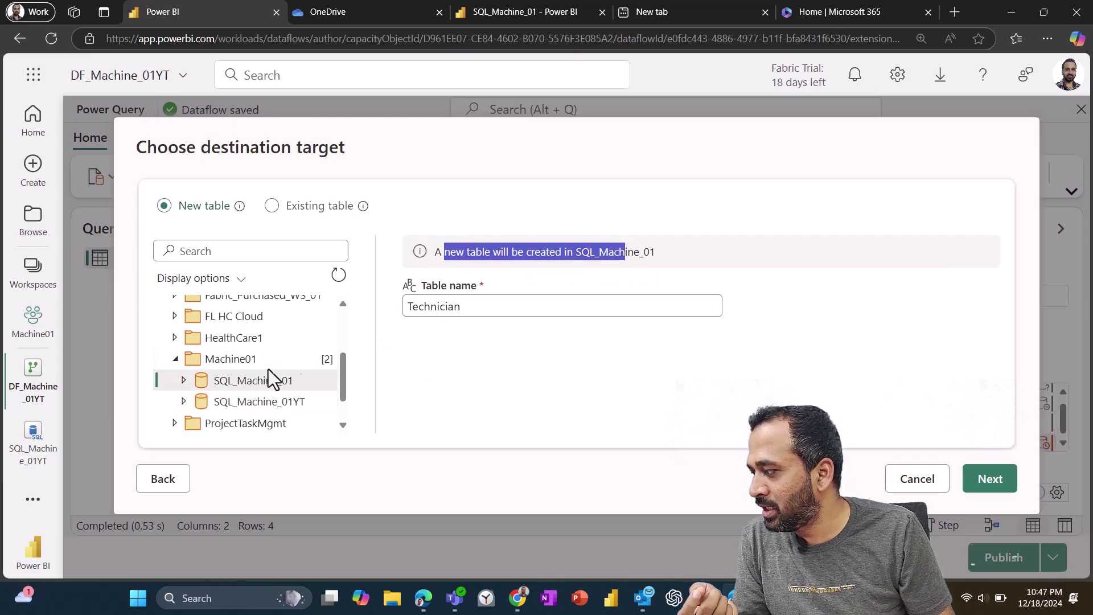
{"action": "left_click", "coordinate": [184, 381]}
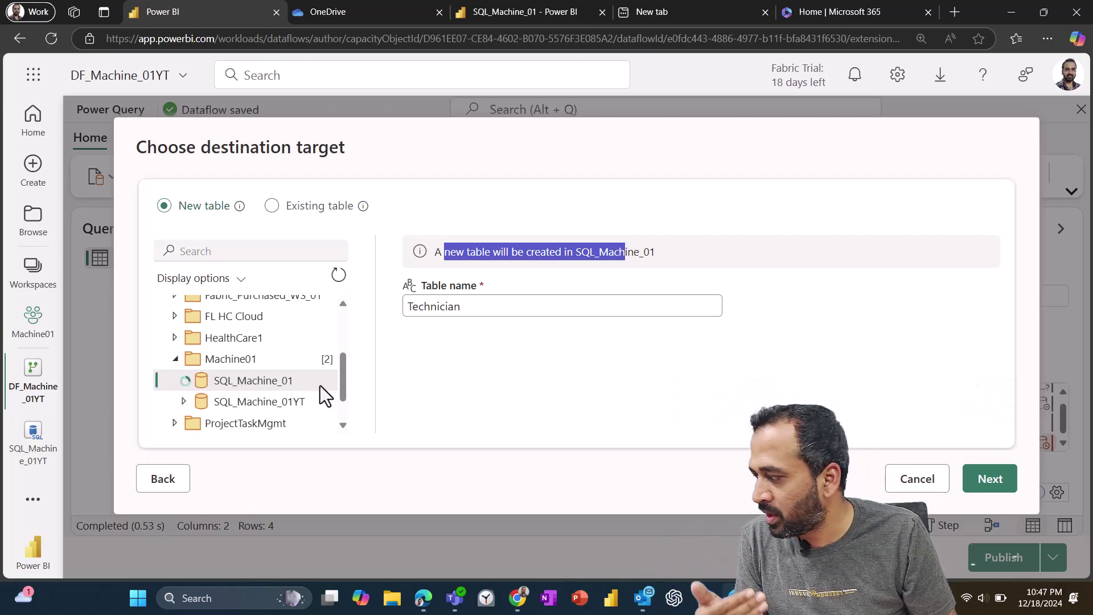
{"action": "scroll", "coordinate": [277, 393], "scroll_direction": "down", "scroll_amount": 3}
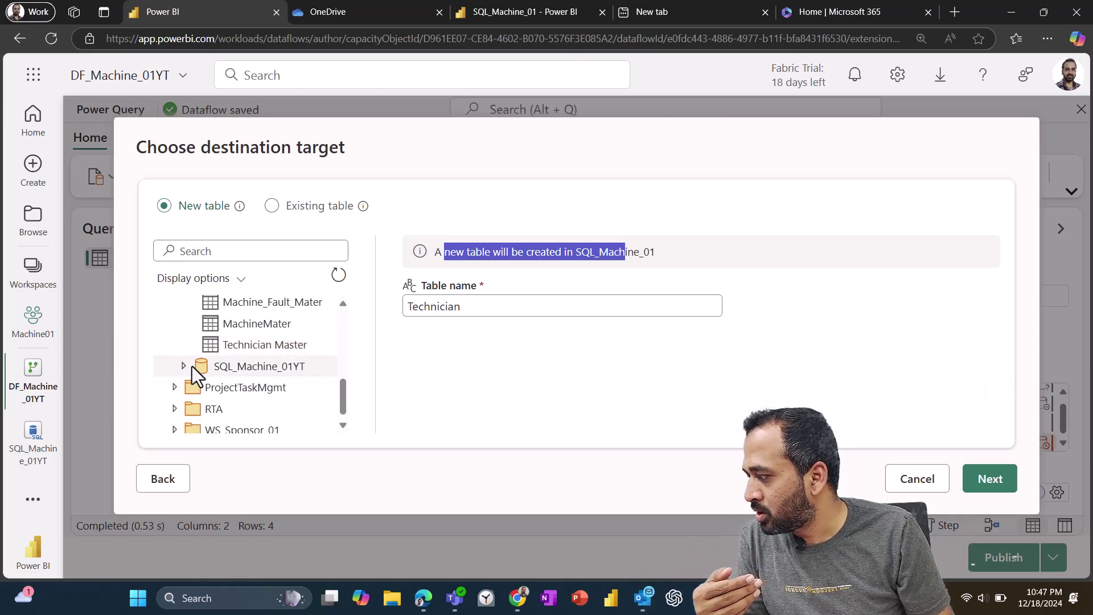
{"action": "left_click", "coordinate": [219, 365]}
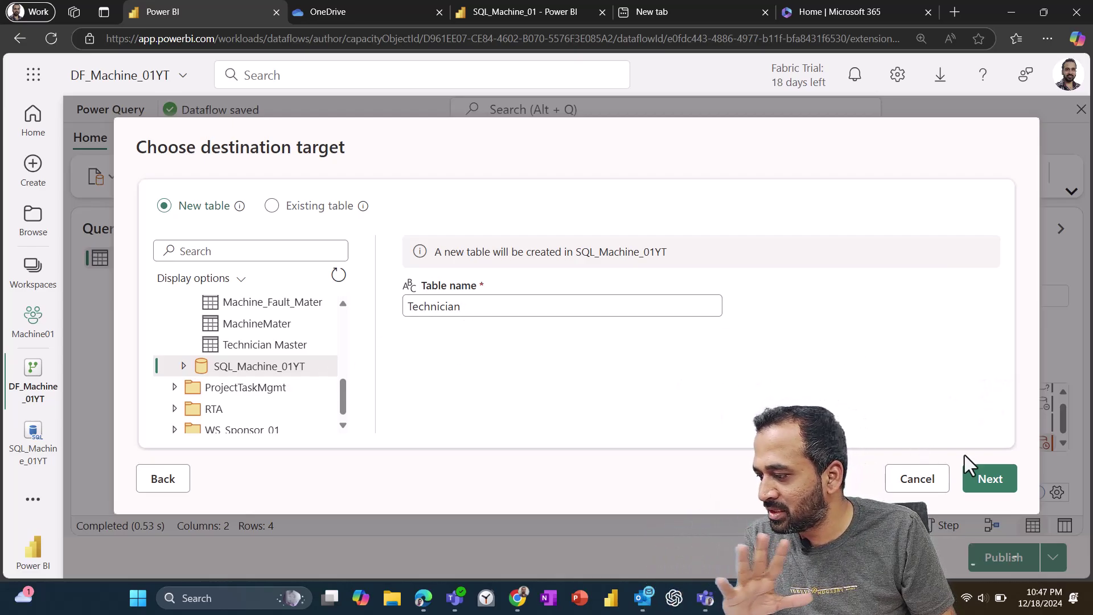
{"action": "left_click", "coordinate": [988, 480]}
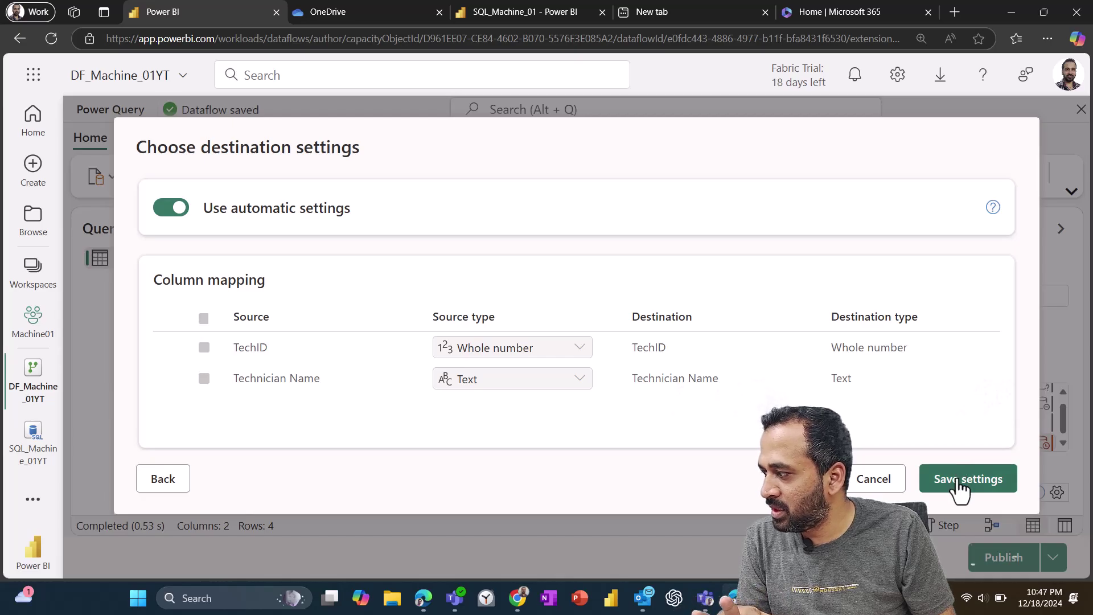
{"action": "left_click", "coordinate": [959, 485]}
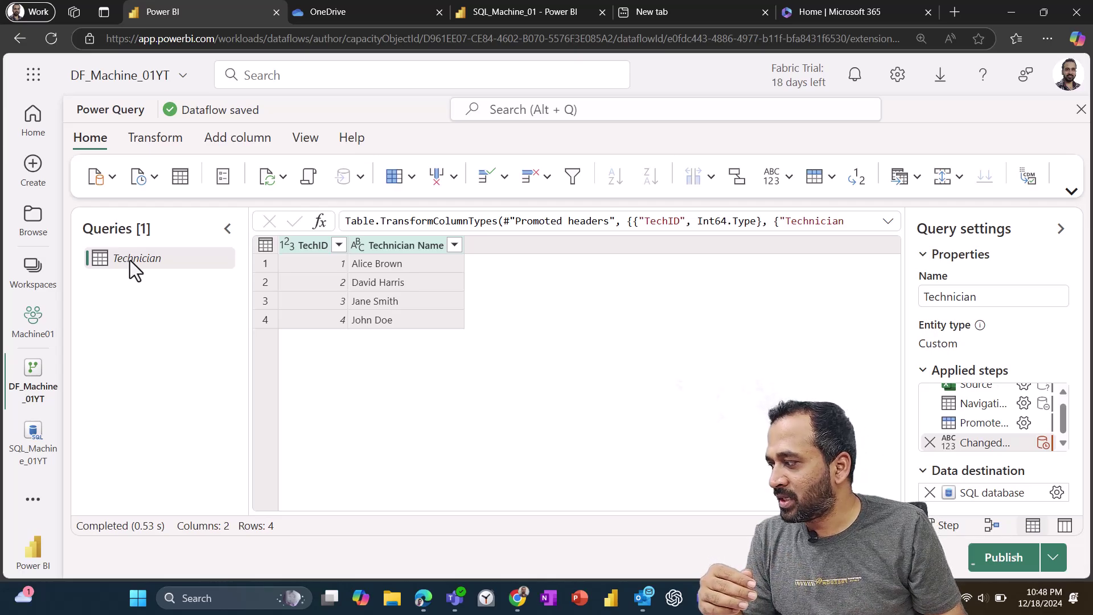
Review the Technician query's options without changes, then publish the DF_Machine_01YT dataflow.
{"action": "right_click", "coordinate": [130, 261]}
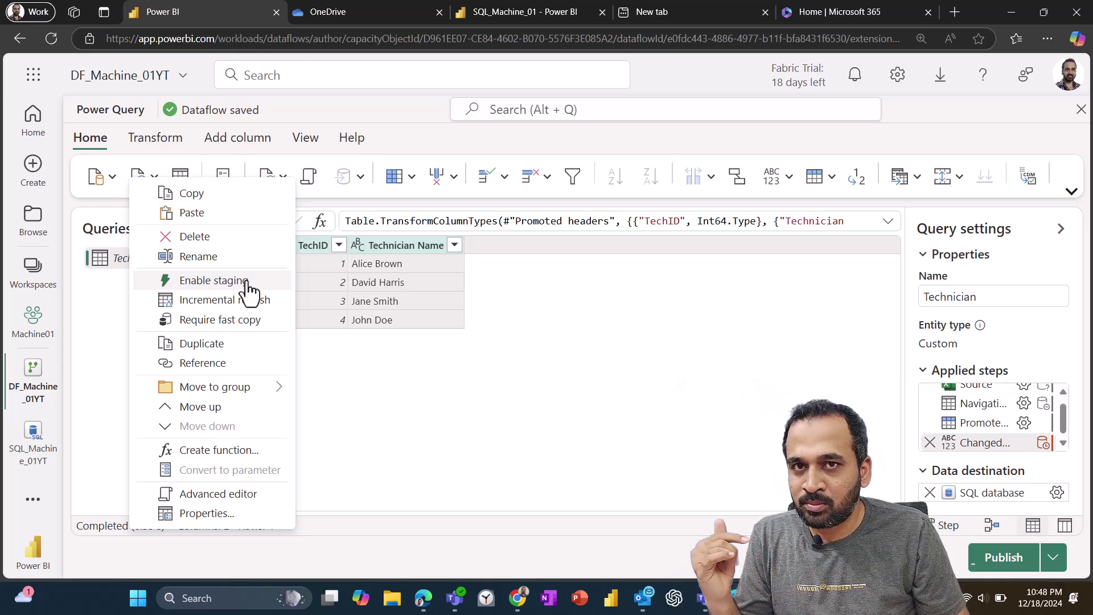
{"action": "left_click", "coordinate": [108, 323]}
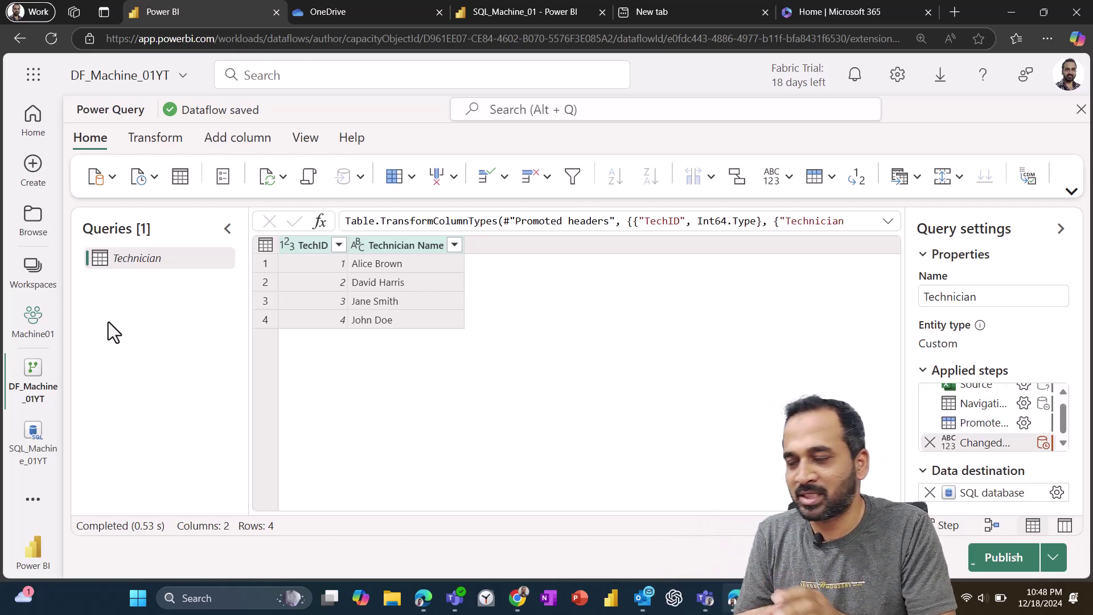
{"action": "left_click", "coordinate": [1004, 558]}
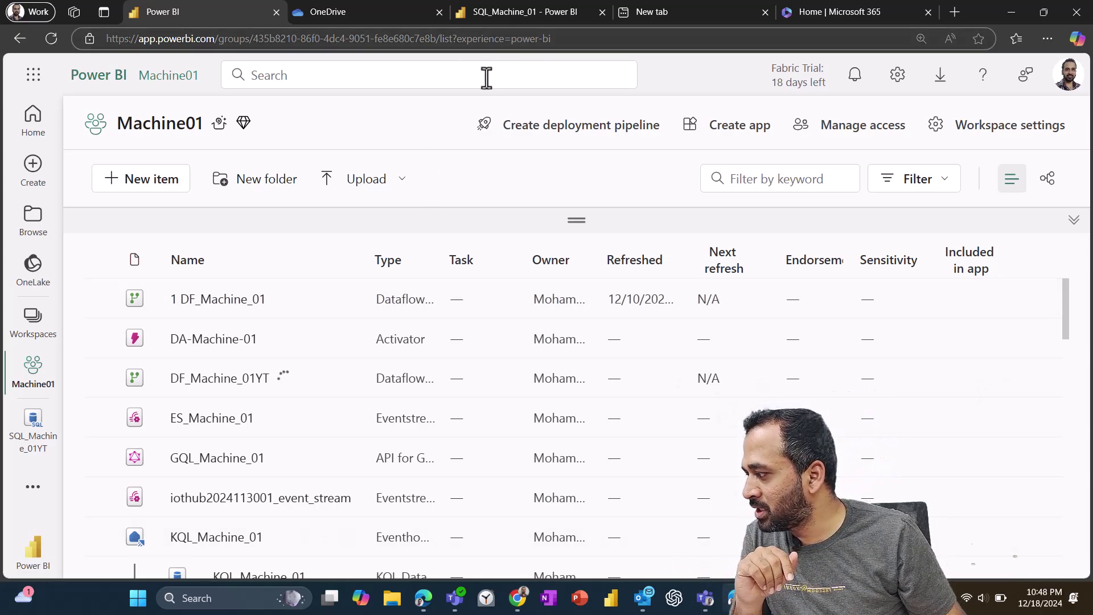
{"action": "left_click", "coordinate": [36, 446]}
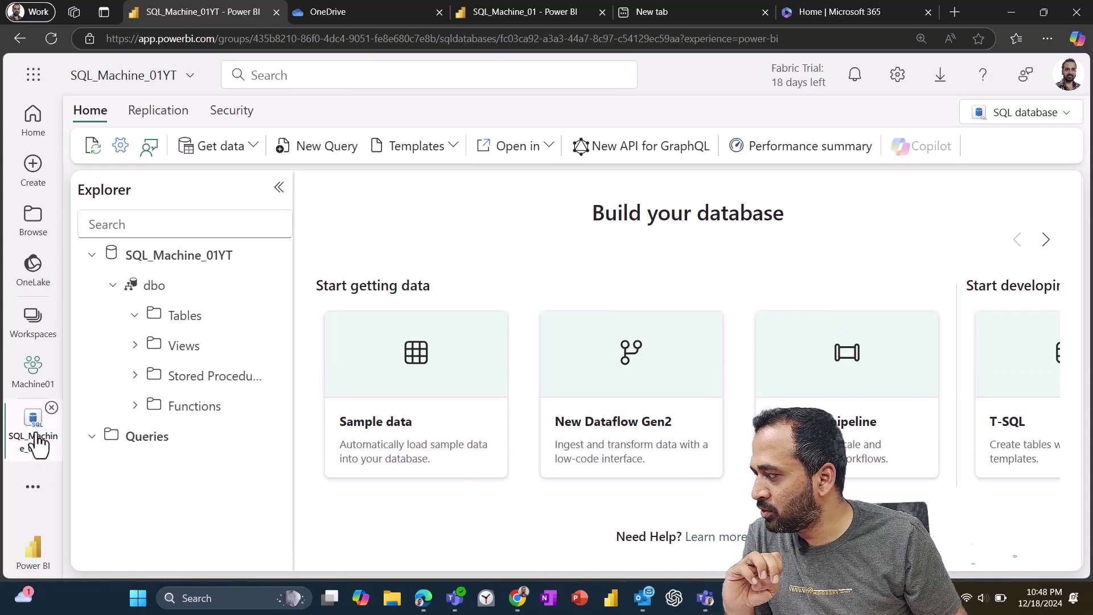
{"action": "left_click", "coordinate": [271, 285]}
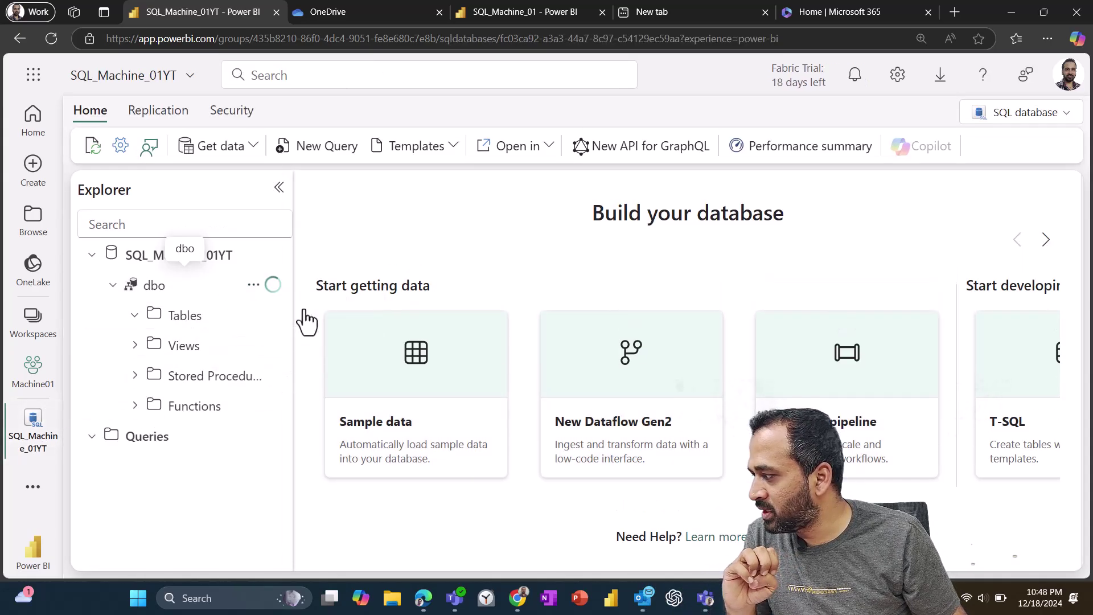
{"action": "left_click", "coordinate": [135, 315]}
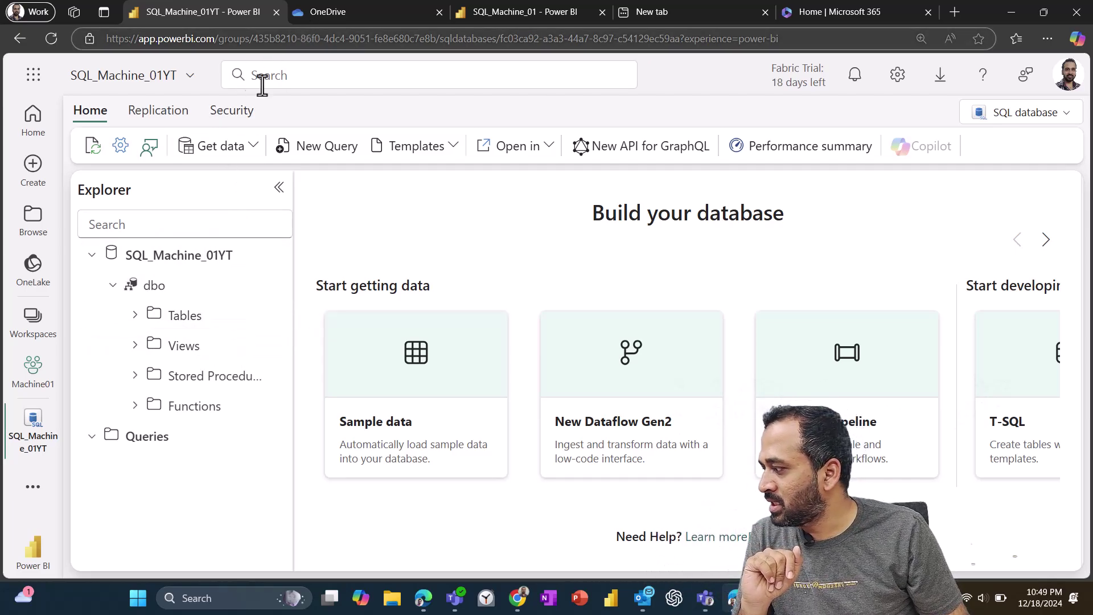
{"action": "left_click", "coordinate": [29, 376]}
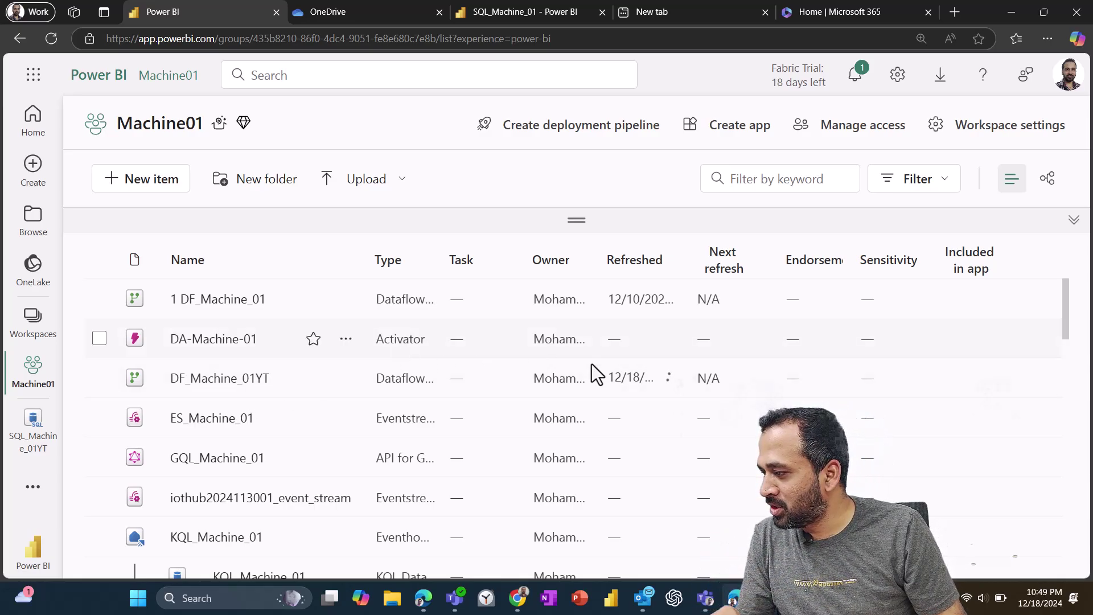
{"action": "left_click", "coordinate": [346, 378]}
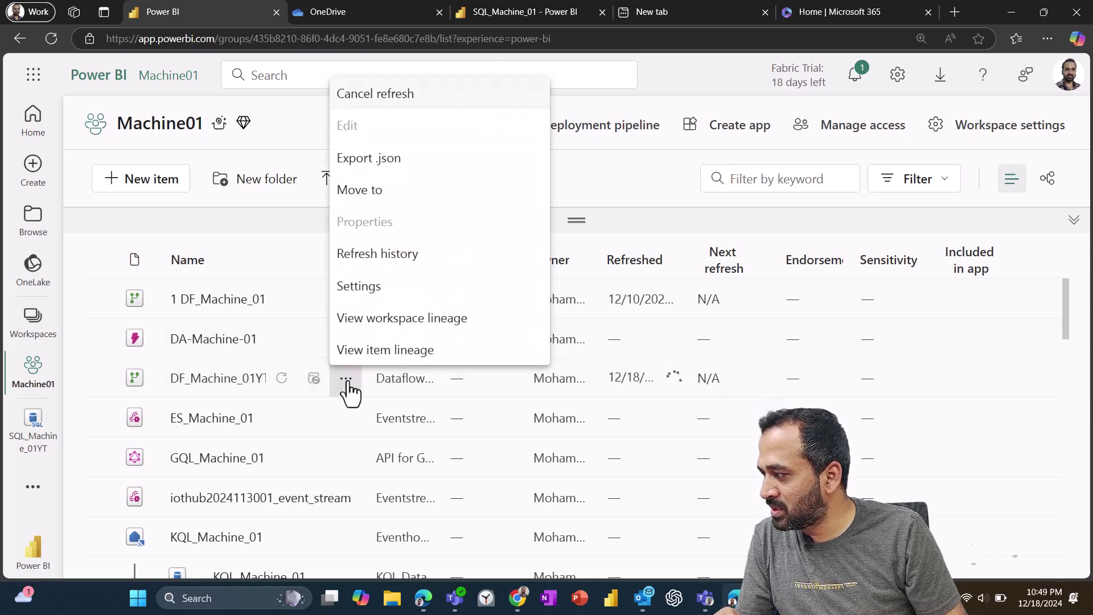
{"action": "left_click", "coordinate": [418, 265]}
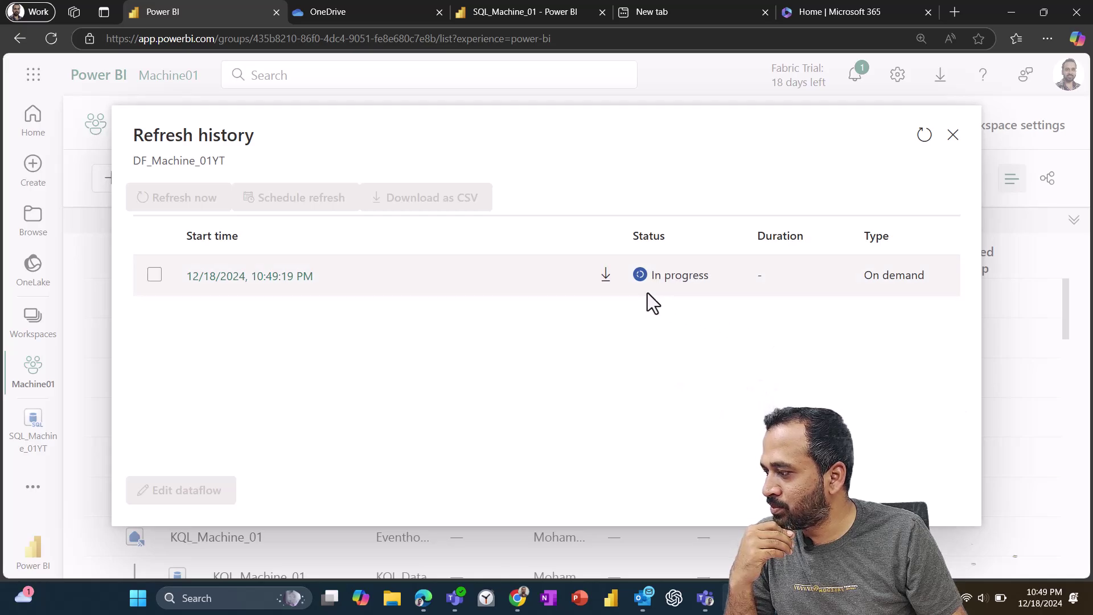
{"action": "left_click", "coordinate": [922, 144]}
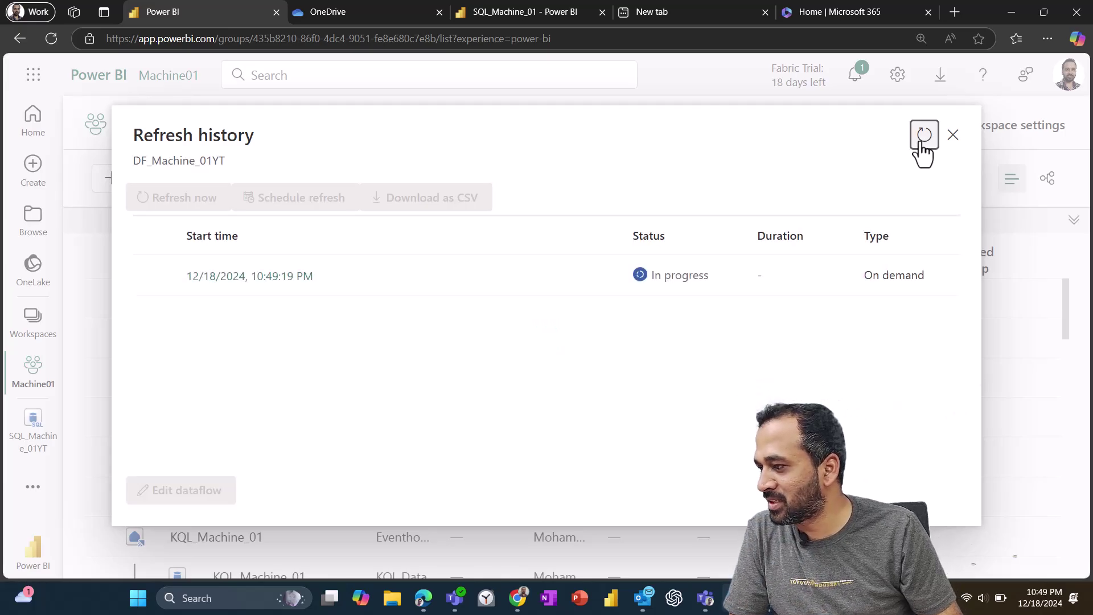
{"action": "left_click", "coordinate": [923, 139]}
{"action": "key", "text": "Escape"}
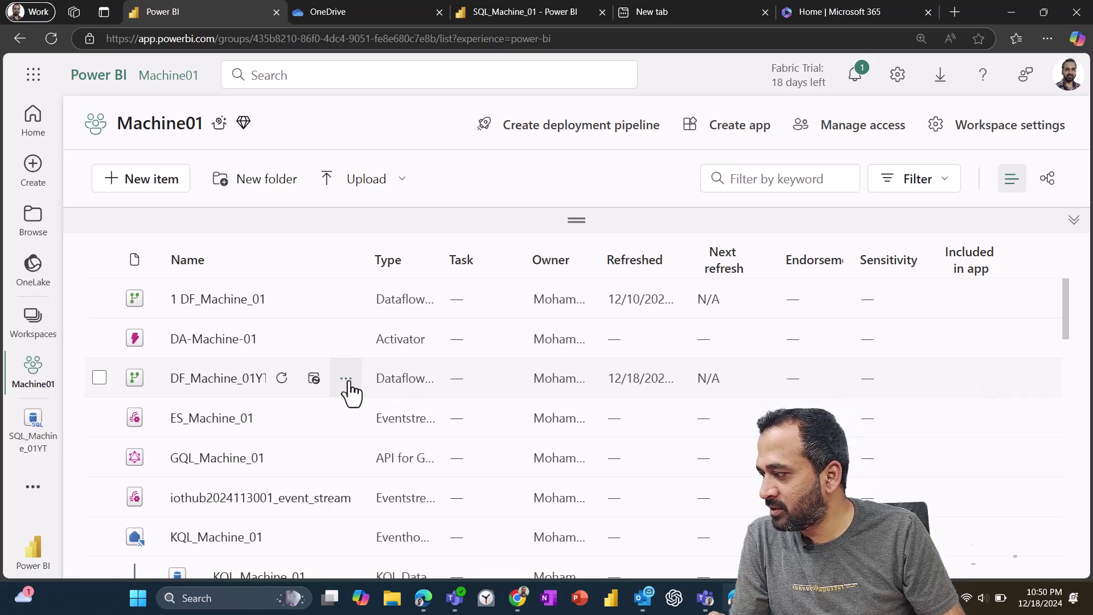
{"action": "left_click", "coordinate": [346, 382]}
{"action": "left_click", "coordinate": [377, 424]}
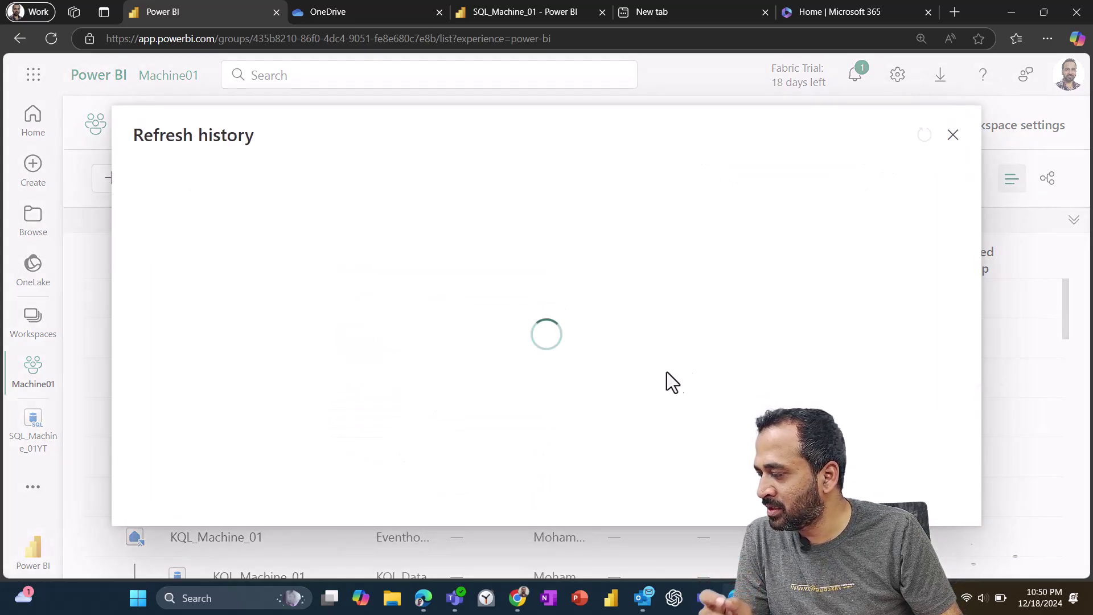
{"action": "left_click", "coordinate": [952, 135]}
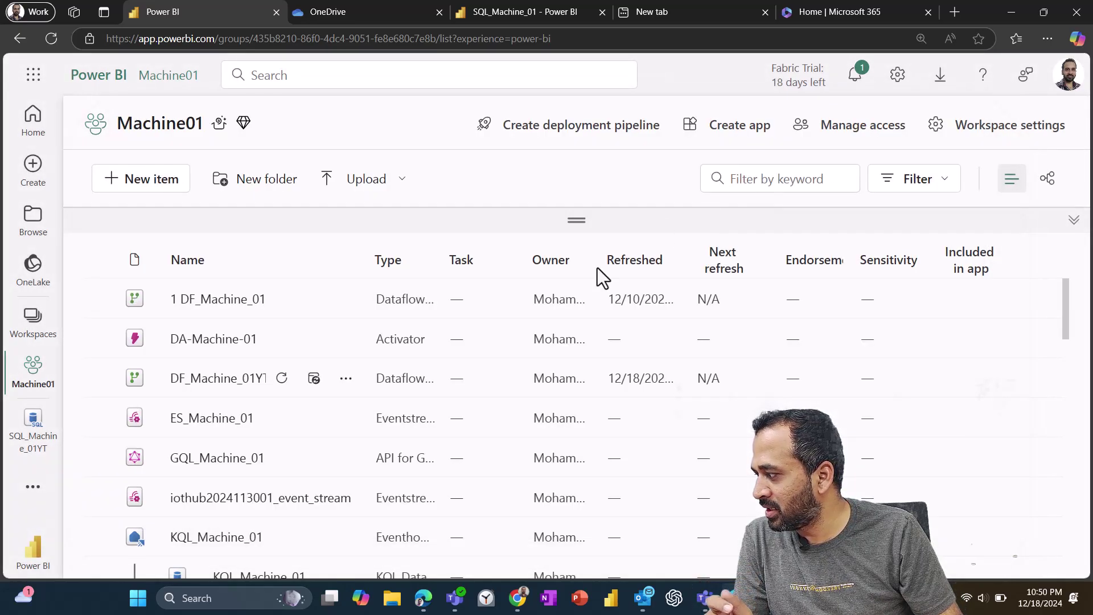
Refresh the dbo schema in SQL_Machine_01YT and preview the Technician table's four rows.
{"action": "left_click", "coordinate": [39, 446]}
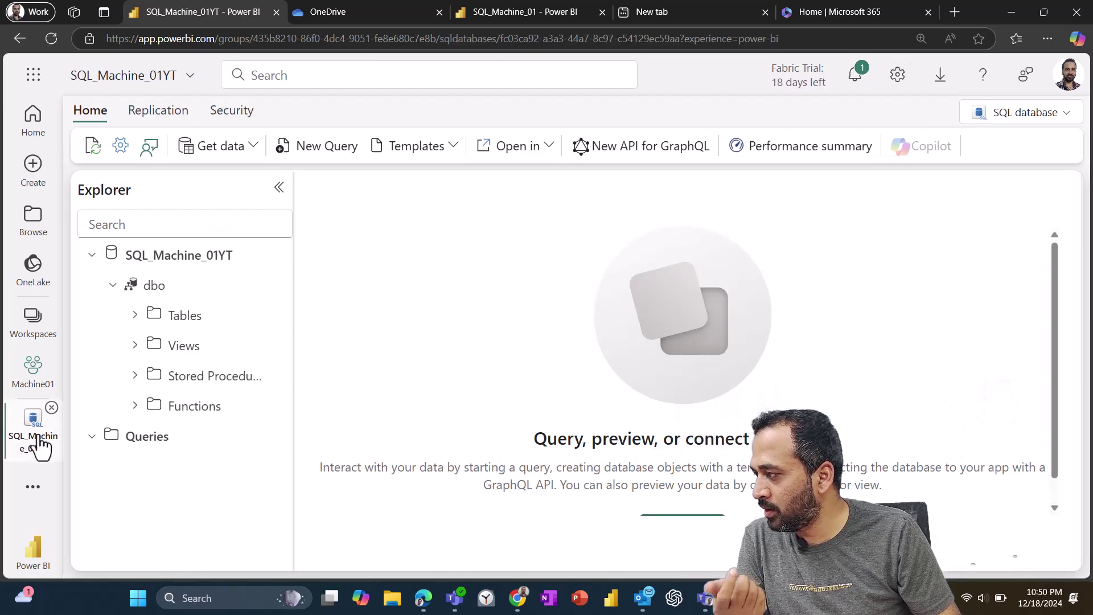
{"action": "left_click", "coordinate": [271, 284]}
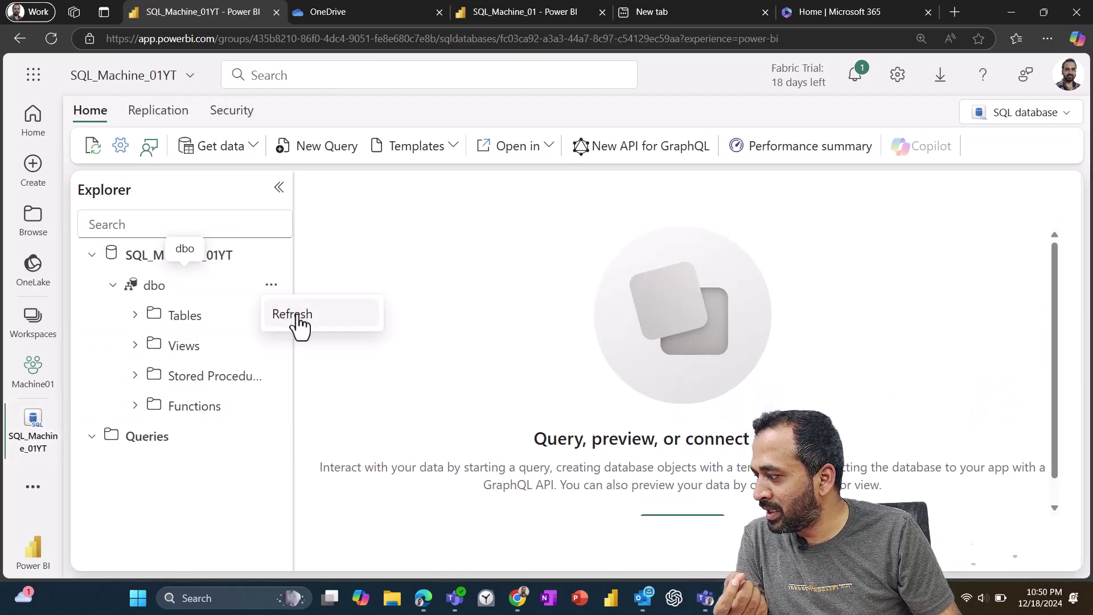
{"action": "left_click", "coordinate": [297, 324]}
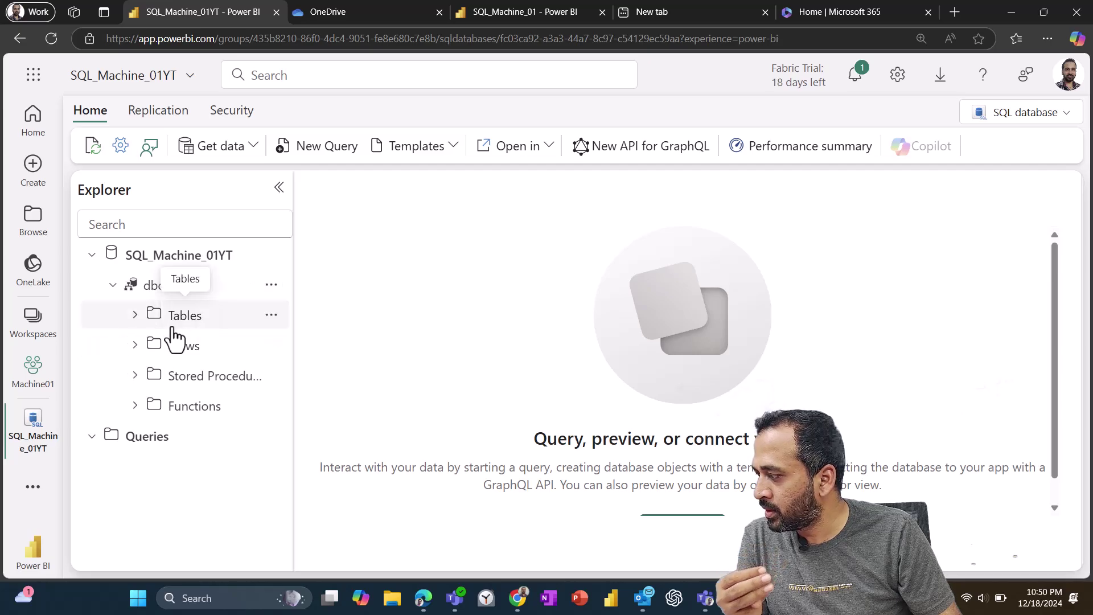
{"action": "left_click", "coordinate": [135, 316]}
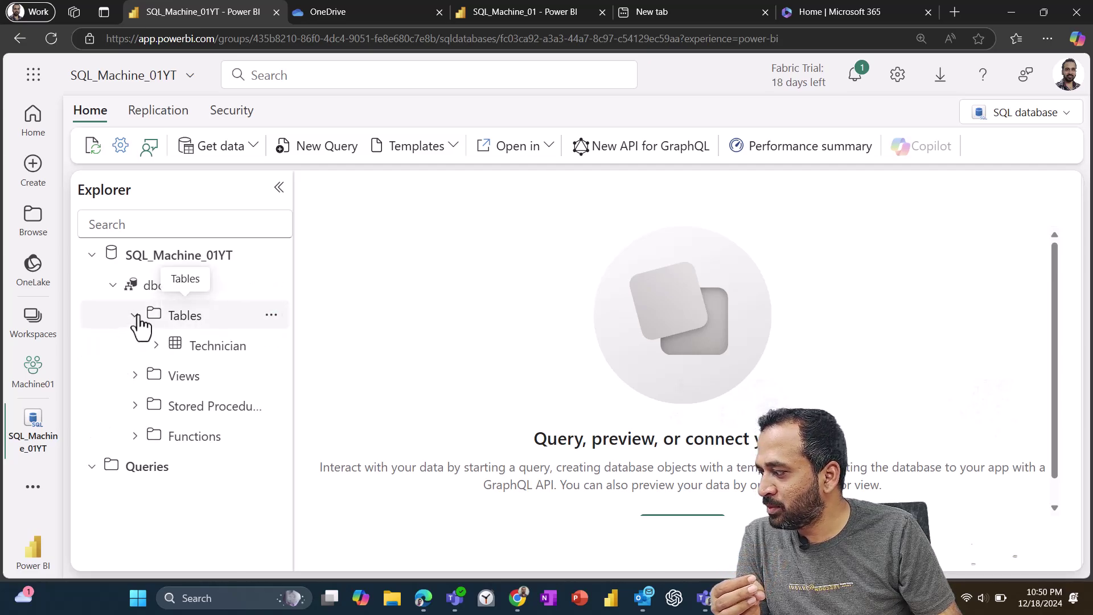
{"action": "left_click", "coordinate": [217, 344]}
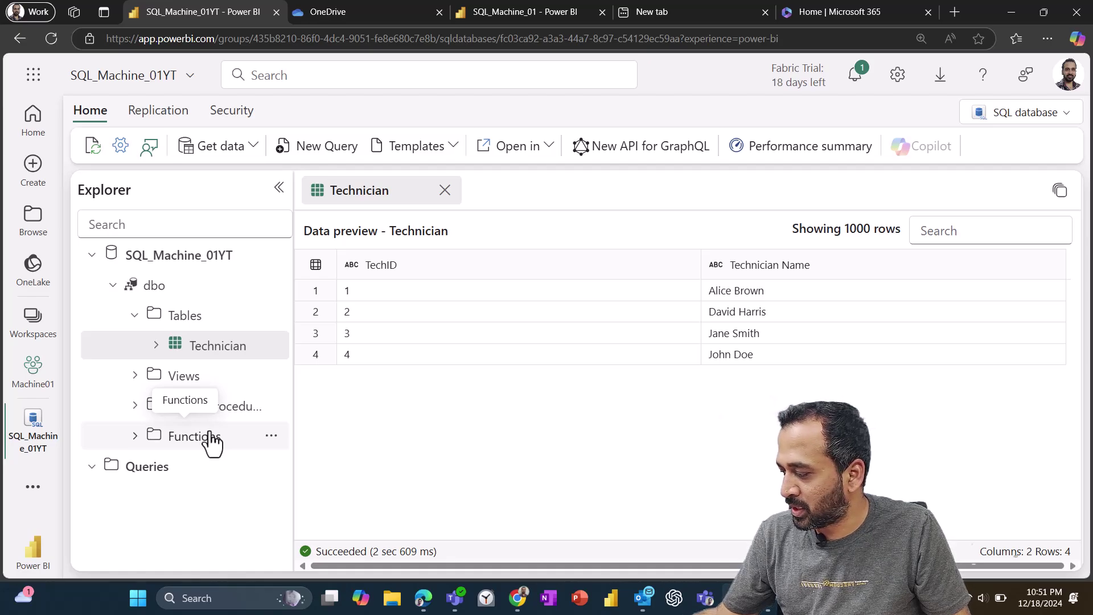
{"action": "key", "text": "super"}
{"action": "key", "text": "super"}
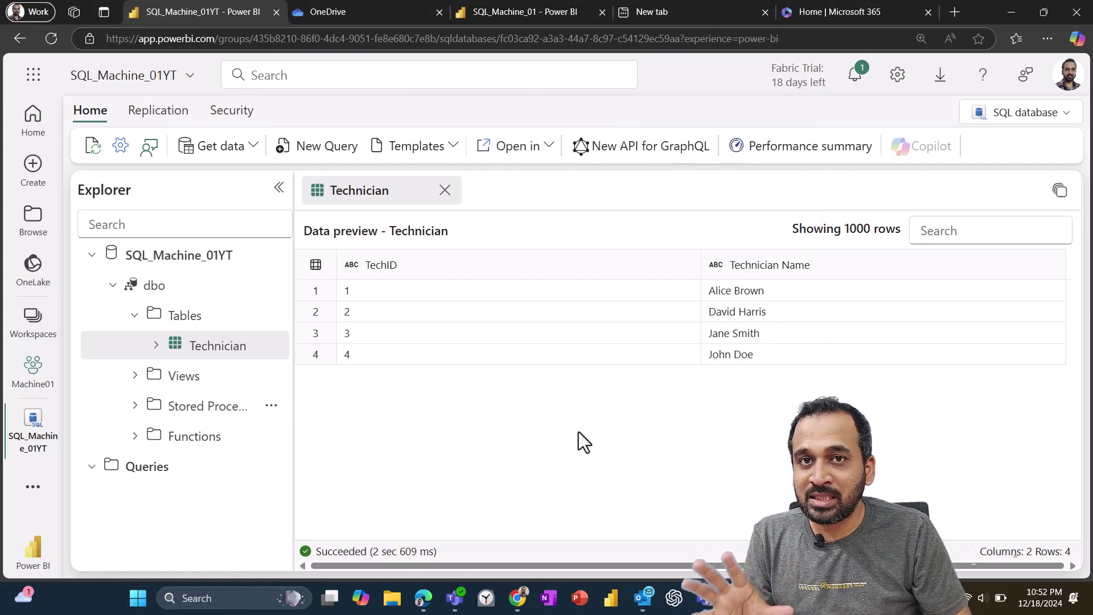
{"action": "left_click", "coordinate": [533, 148]}
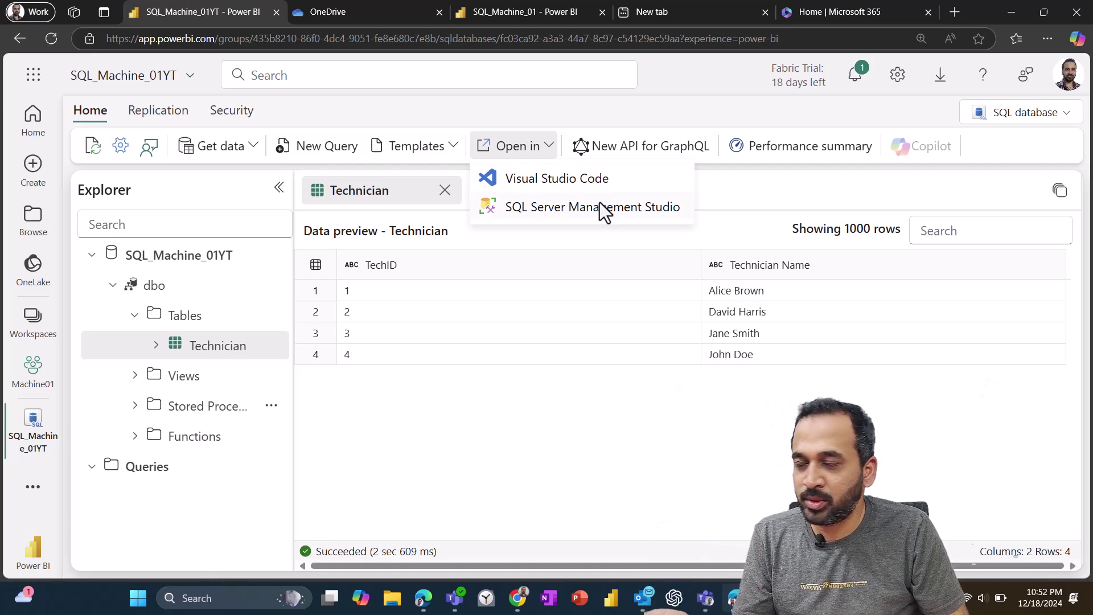
{"action": "left_click", "coordinate": [597, 178]}
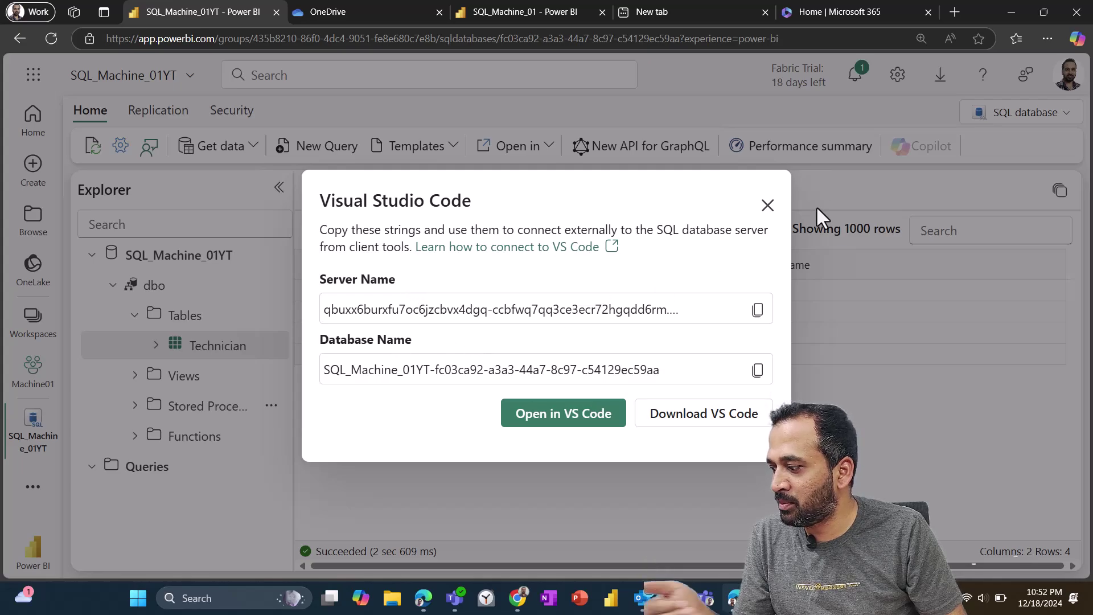
{"action": "left_click", "coordinate": [768, 205]}
{"action": "left_click", "coordinate": [545, 149]}
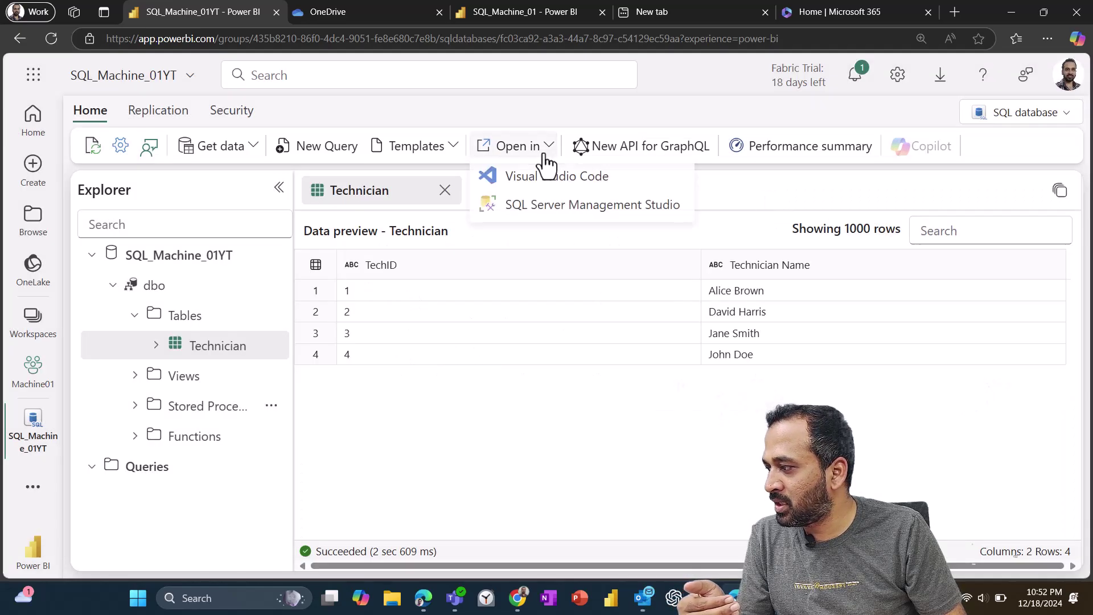
{"action": "left_click", "coordinate": [568, 206]}
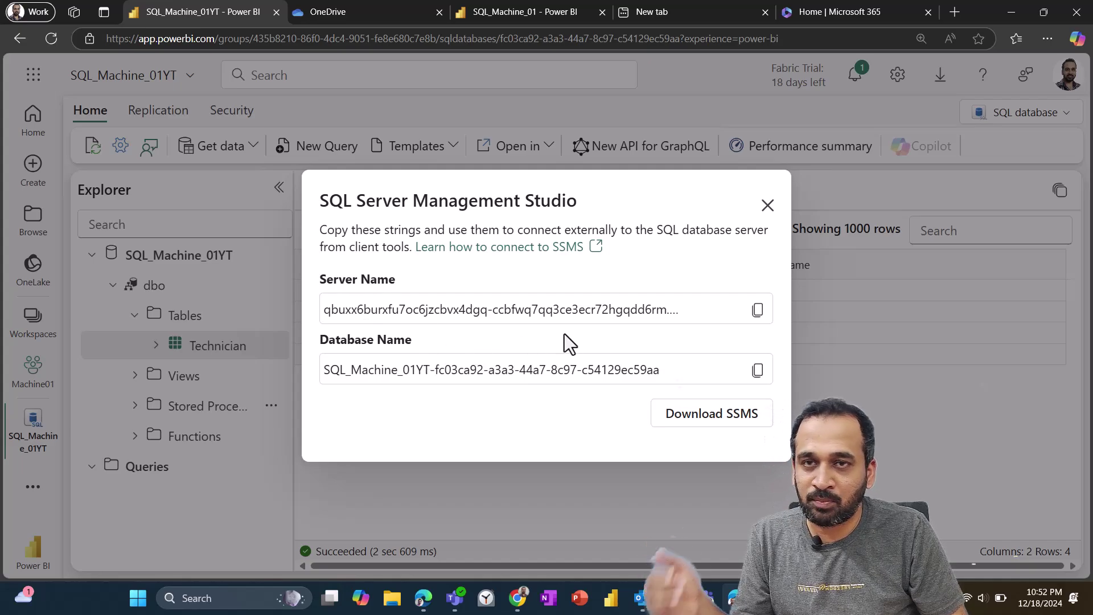
{"action": "left_click", "coordinate": [767, 205]}
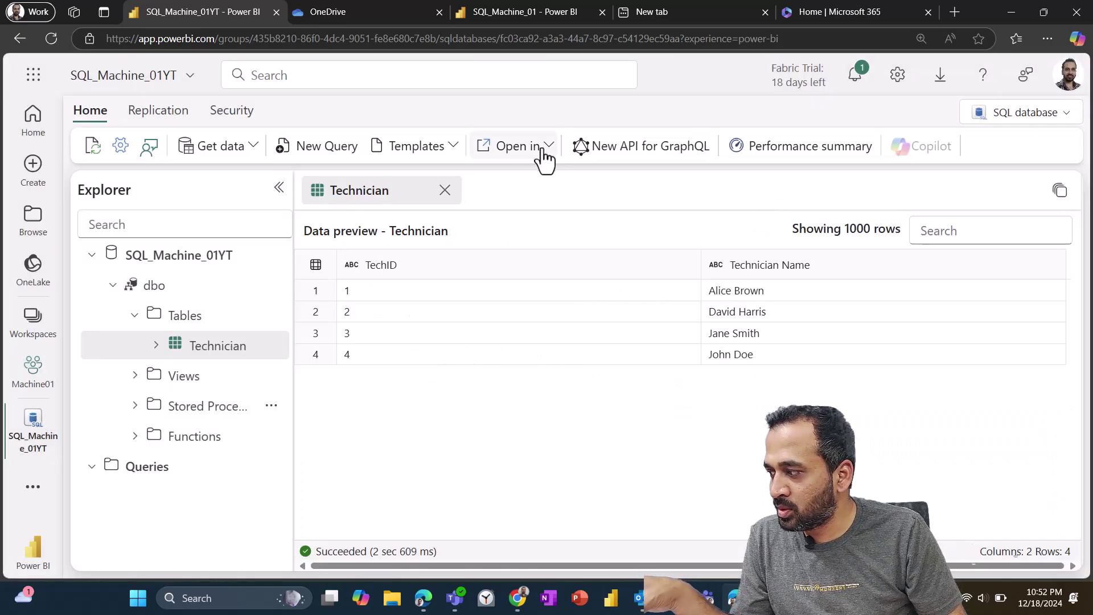
{"action": "left_click", "coordinate": [544, 150]}
{"action": "left_click", "coordinate": [534, 182]}
{"action": "left_click_drag", "start_coordinate": [459, 309], "coordinate": [664, 311]}
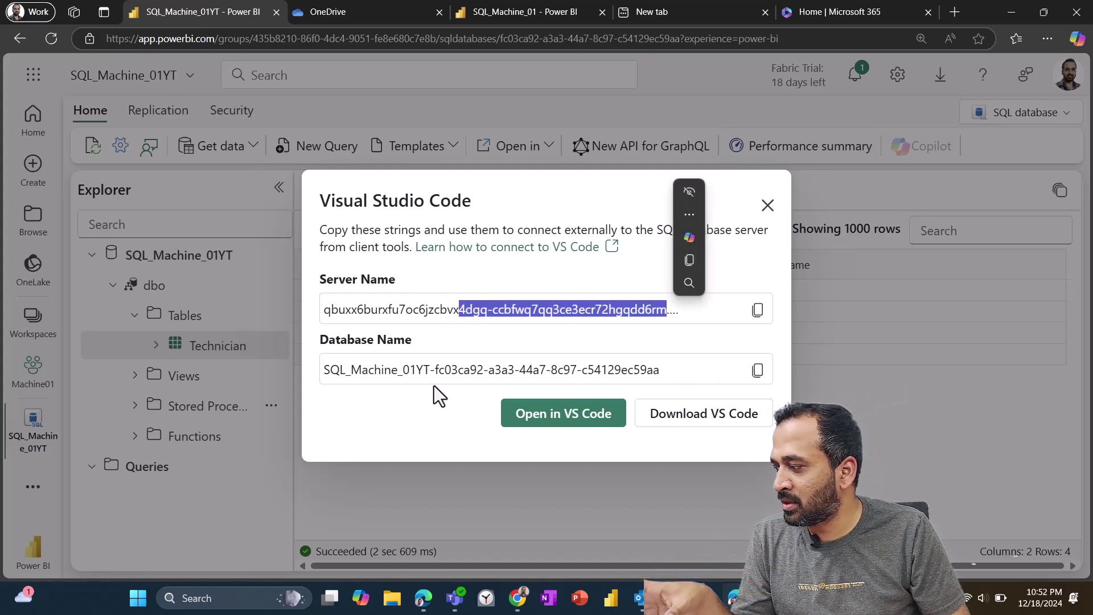
{"action": "left_click", "coordinate": [391, 371]}
{"action": "left_click_drag", "start_coordinate": [430, 370], "coordinate": [510, 369]}
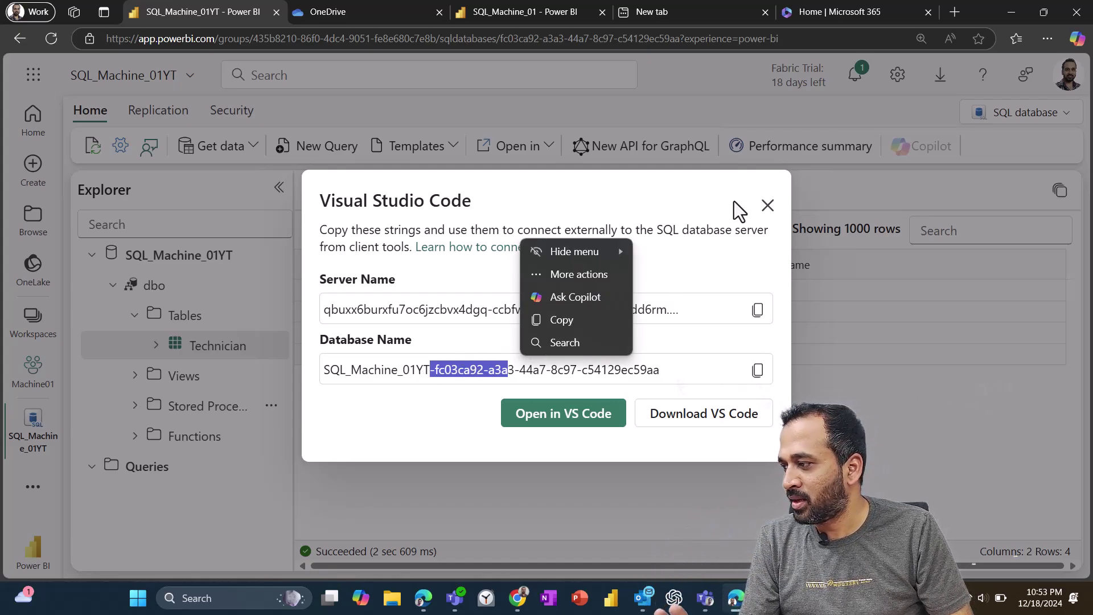
{"action": "left_click", "coordinate": [766, 206]}
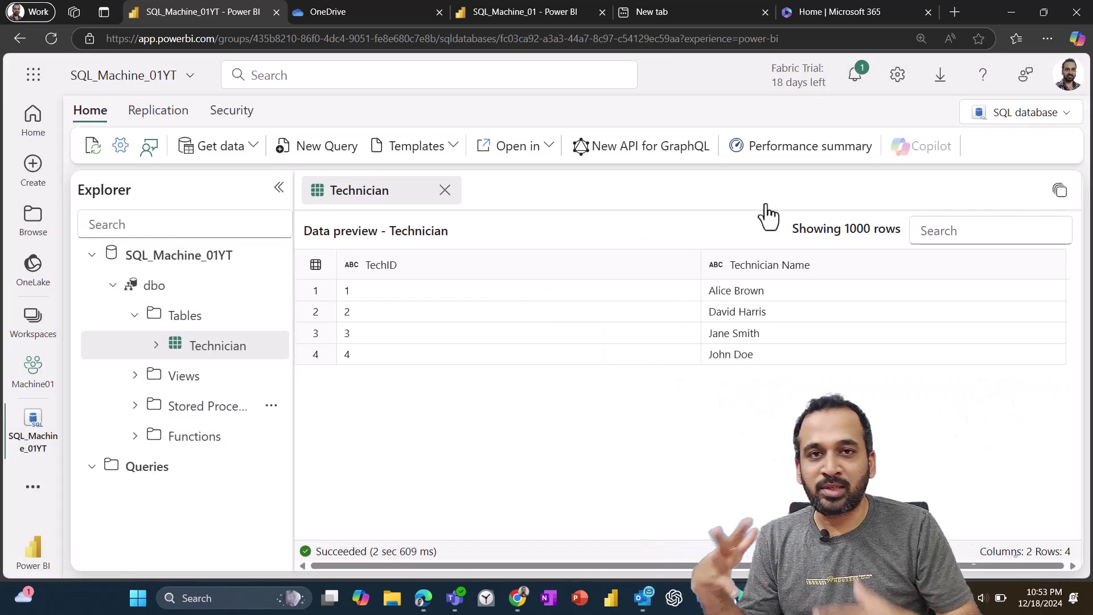